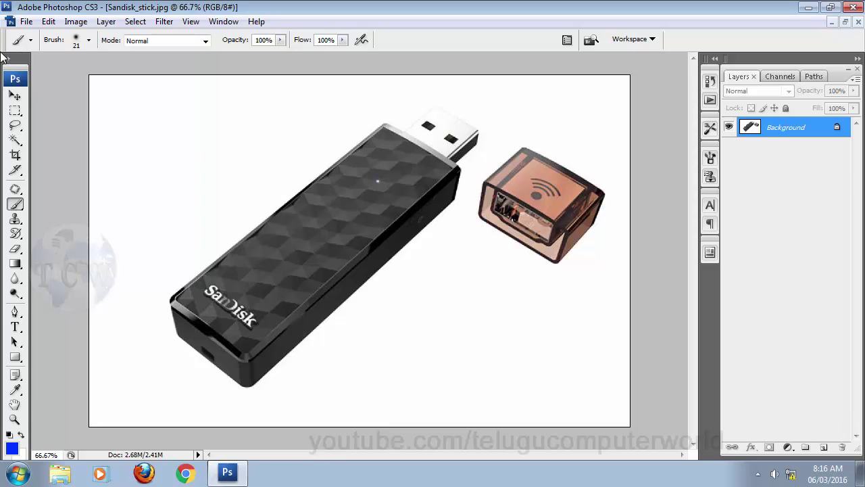
pyautogui.click(6, 59)
pyautogui.click(7, 59)
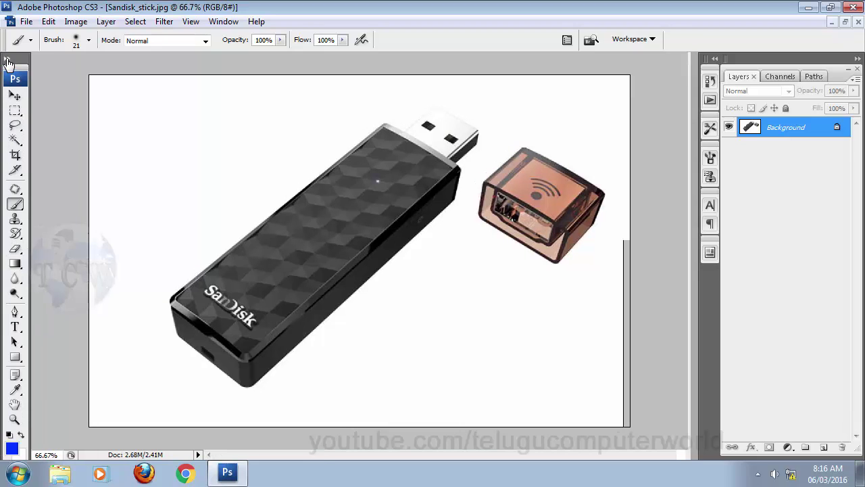
pyautogui.click(7, 60)
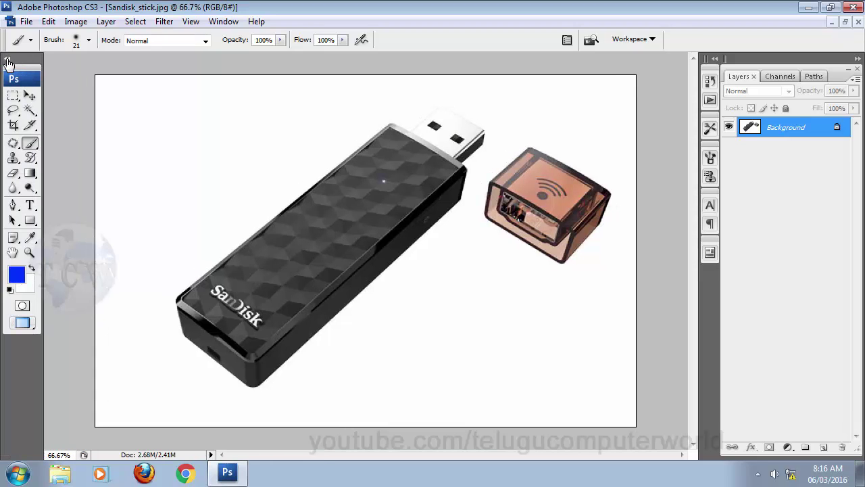
pyautogui.click(6, 60)
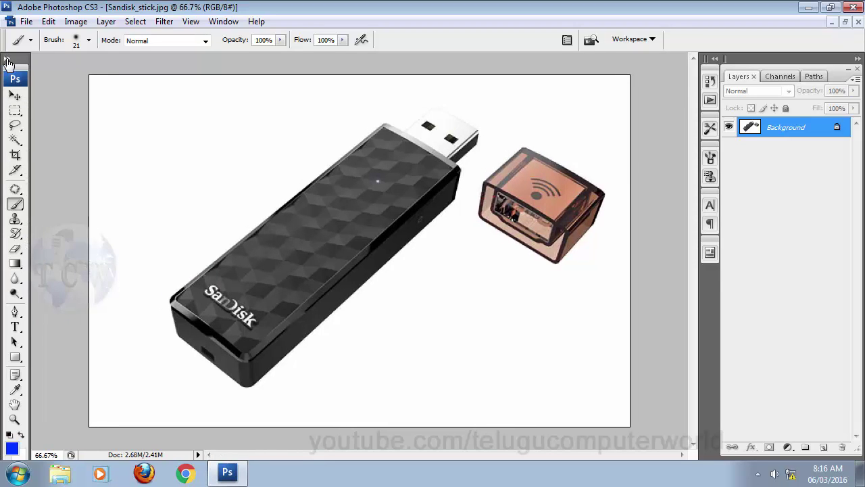
# - Select the Clone Stamp tool, switching briefly to the Healing Brush tool for comparison before returning to it
pyautogui.click(16, 220)
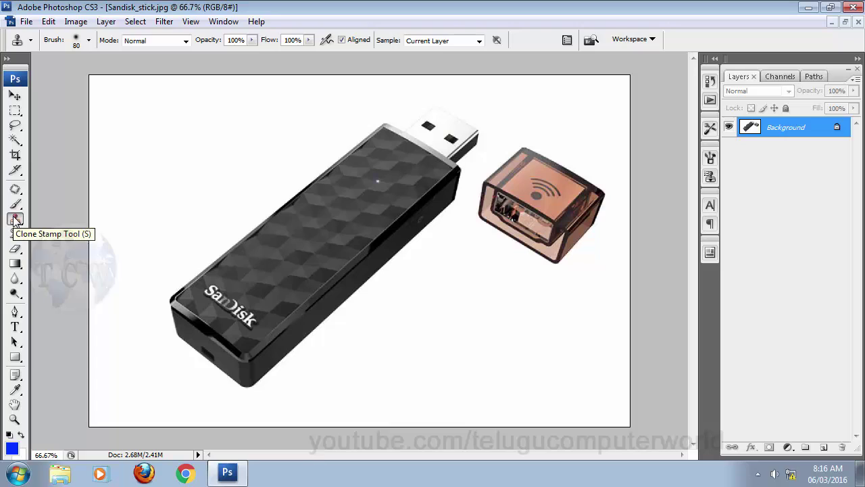
pyautogui.click(16, 221)
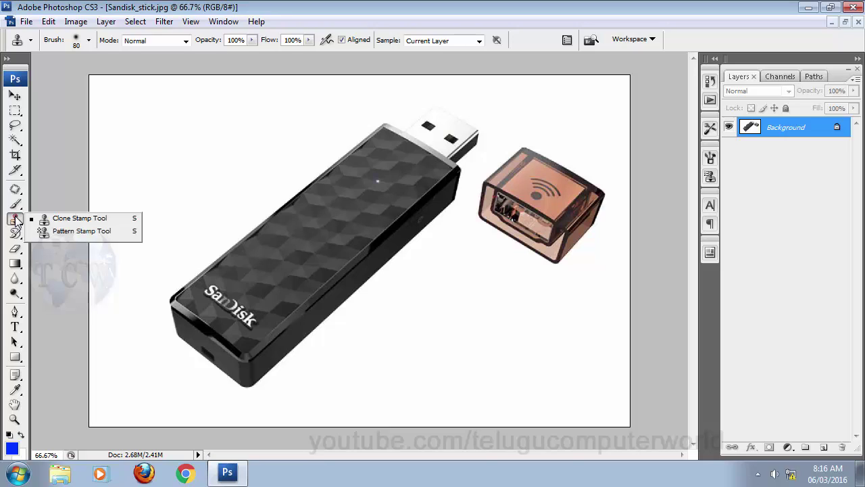
pyautogui.click(60, 219)
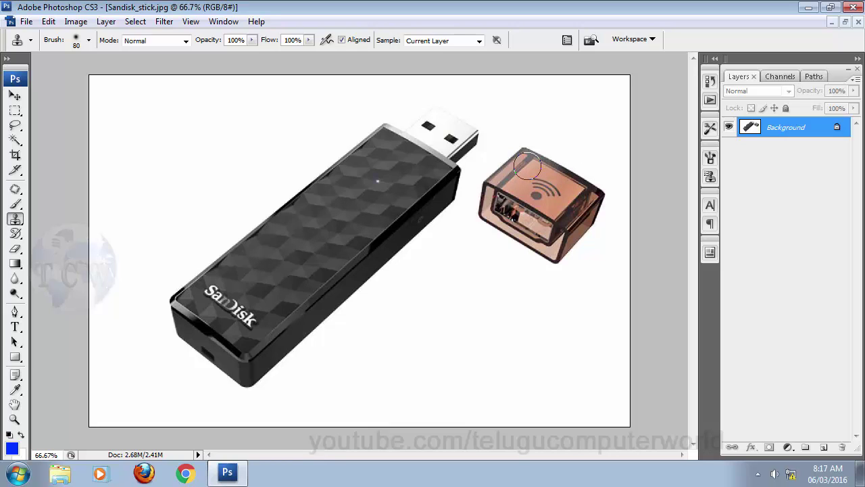
pyautogui.click(14, 190)
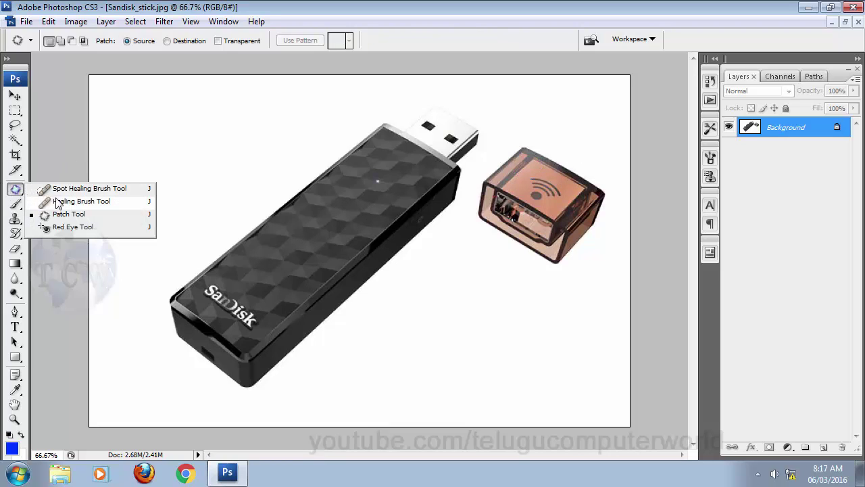
pyautogui.click(76, 202)
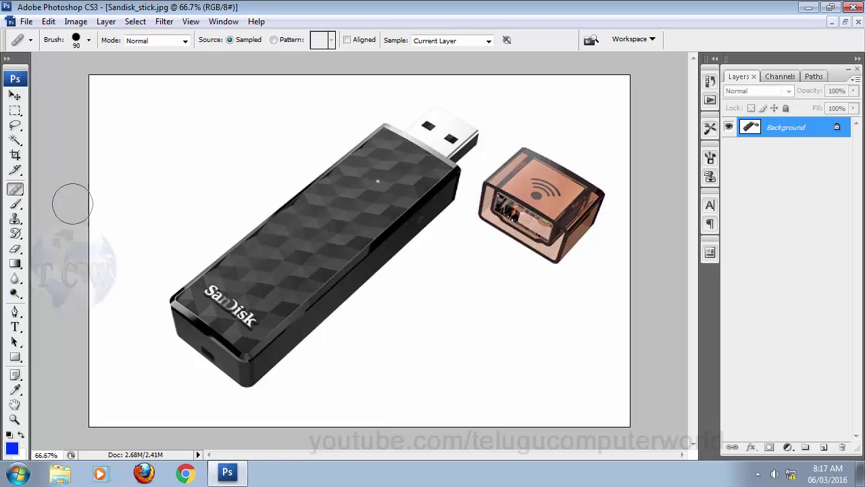
pyautogui.click(14, 220)
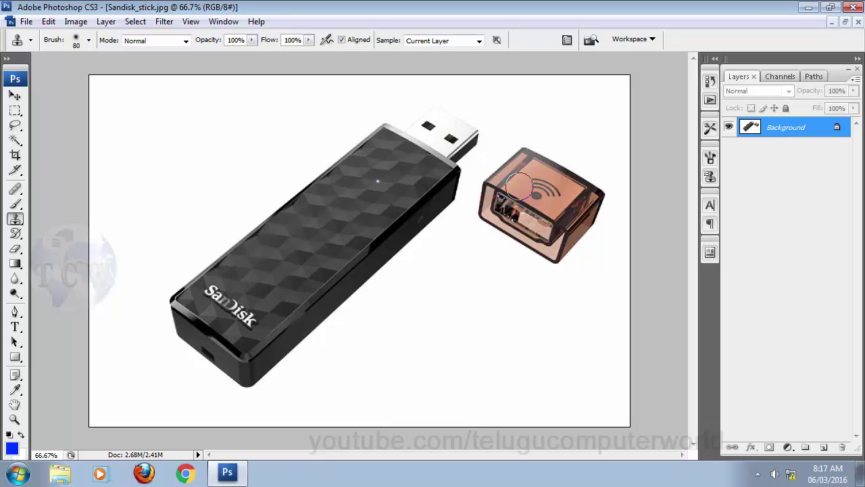
# - Clone the orange cap into the empty white area below it, sampling from the cap's front-left edge
pyautogui.click(431, 307)
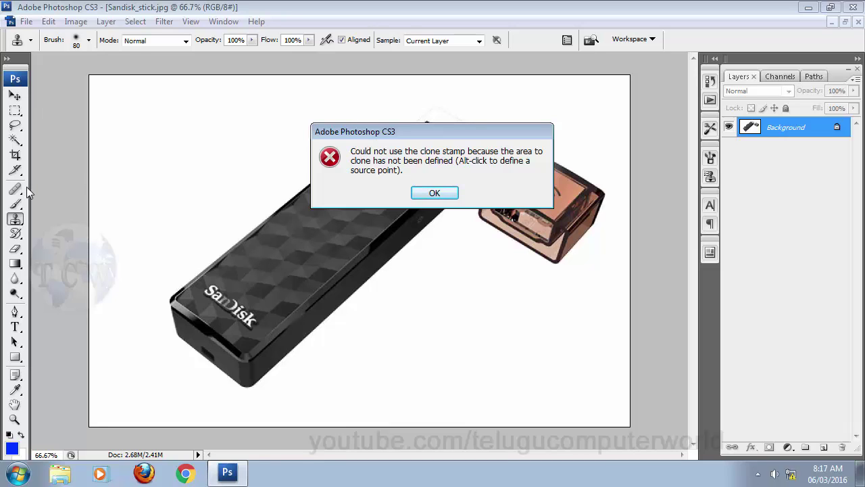
pyautogui.click(435, 193)
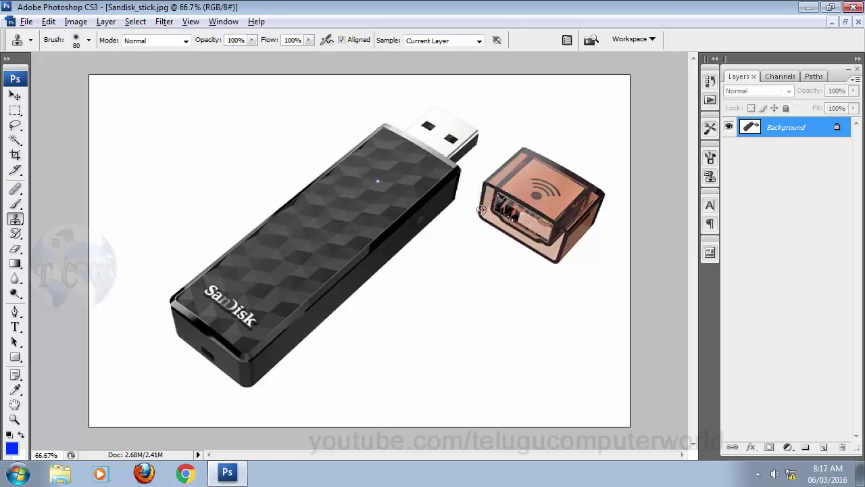
pyautogui.keyDown('alt'); pyautogui.click(479, 213); pyautogui.keyUp('alt')
pyautogui.moveTo(400, 357)
pyautogui.mouseDown()
pyautogui.moveTo(435, 317)
pyautogui.moveTo(403, 337)
pyautogui.moveTo(430, 302)
pyautogui.moveTo(448, 299)
pyautogui.moveTo(471, 339)
pyautogui.moveTo(482, 335)
pyautogui.moveTo(474, 316)
pyautogui.moveTo(454, 332)
pyautogui.moveTo(440, 368)
pyautogui.moveTo(417, 357)
pyautogui.moveTo(444, 320)
pyautogui.moveTo(440, 338)
pyautogui.moveTo(462, 342)
pyautogui.moveTo(451, 345)
pyautogui.moveTo(462, 336)
pyautogui.moveTo(454, 338)
pyautogui.moveTo(460, 340)
pyautogui.moveTo(444, 355)
pyautogui.moveTo(477, 375)
pyautogui.moveTo(460, 377)
pyautogui.moveTo(496, 360)
pyautogui.moveTo(478, 377)
pyautogui.moveTo(464, 380)
pyautogui.moveTo(460, 369)
pyautogui.moveTo(471, 384)
pyautogui.moveTo(421, 378)
pyautogui.moveTo(469, 393)
pyautogui.moveTo(508, 368)
pyautogui.moveTo(493, 341)
pyautogui.moveTo(518, 358)
pyautogui.moveTo(482, 311)
pyautogui.moveTo(465, 310)
pyautogui.moveTo(515, 343)
pyautogui.moveTo(430, 303)
pyautogui.moveTo(455, 308)
pyautogui.moveTo(415, 346)
pyautogui.moveTo(434, 296)
pyautogui.moveTo(403, 355)
pyautogui.moveTo(402, 335)
pyautogui.moveTo(478, 396)
pyautogui.moveTo(513, 343)
pyautogui.moveTo(435, 294)
pyautogui.moveTo(519, 332)
pyautogui.moveTo(448, 307)
pyautogui.moveTo(490, 366)
pyautogui.moveTo(482, 388)
pyautogui.moveTo(489, 390)
pyautogui.moveTo(501, 343)
pyautogui.mouseUp()
pyautogui.moveTo(406, 346)
pyautogui.mouseDown()
pyautogui.moveTo(448, 292)
pyautogui.moveTo(437, 325)
pyautogui.moveTo(491, 353)
pyautogui.moveTo(507, 345)
pyautogui.moveTo(486, 386)
pyautogui.moveTo(508, 343)
pyautogui.moveTo(439, 315)
pyautogui.moveTo(418, 340)
pyautogui.moveTo(480, 391)
pyautogui.moveTo(527, 345)
pyautogui.moveTo(511, 344)
pyautogui.moveTo(444, 289)
pyautogui.moveTo(438, 332)
pyautogui.moveTo(418, 330)
pyautogui.mouseUp()
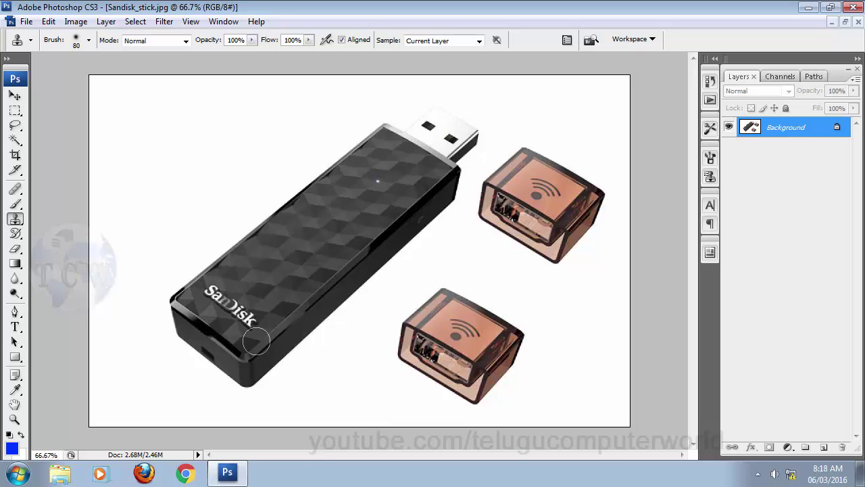
# - Sample the SanDisk logo on the black stick and clone it onto the top face of the lower cap
pyautogui.keyDown('alt'); pyautogui.click(207, 292); pyautogui.keyUp('alt')
pyautogui.moveTo(443, 323)
pyautogui.mouseDown()
pyautogui.moveTo(482, 349)
pyautogui.moveTo(453, 326)
pyautogui.mouseUp()
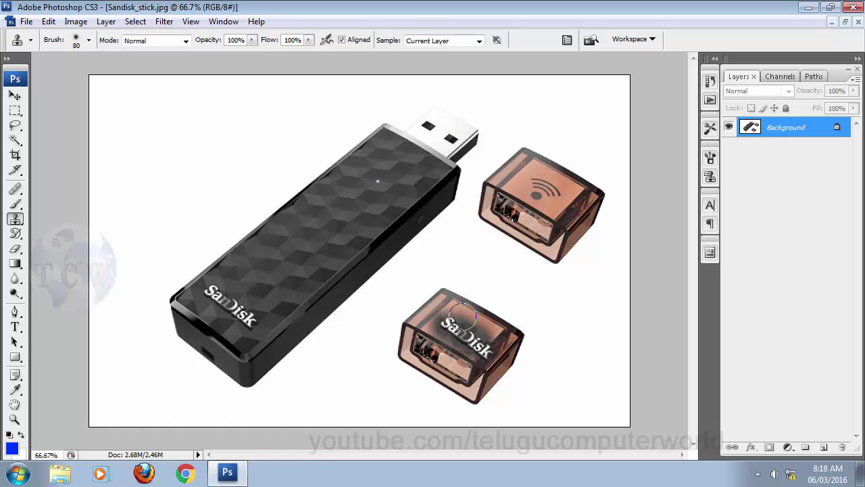
pyautogui.click(190, 44)
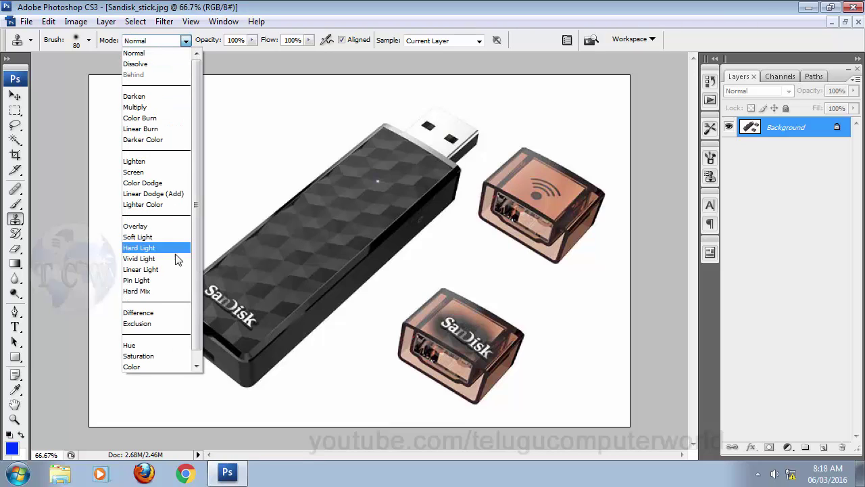
pyautogui.click(313, 27)
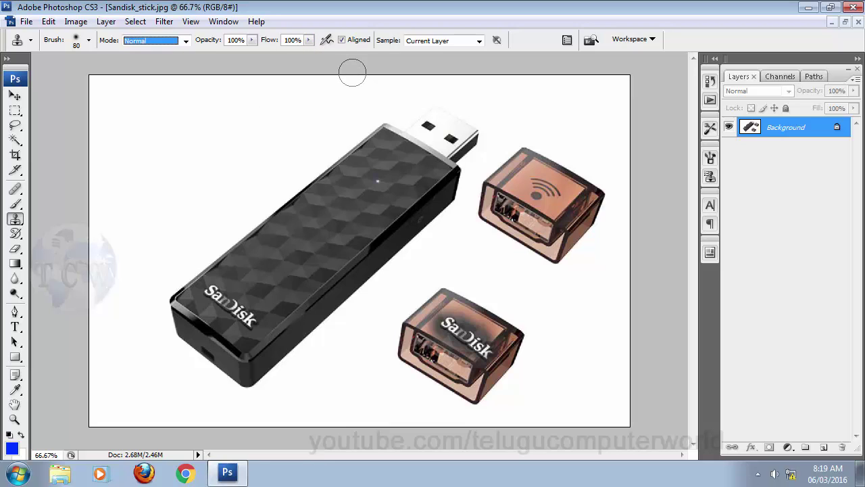
pyautogui.click(187, 40)
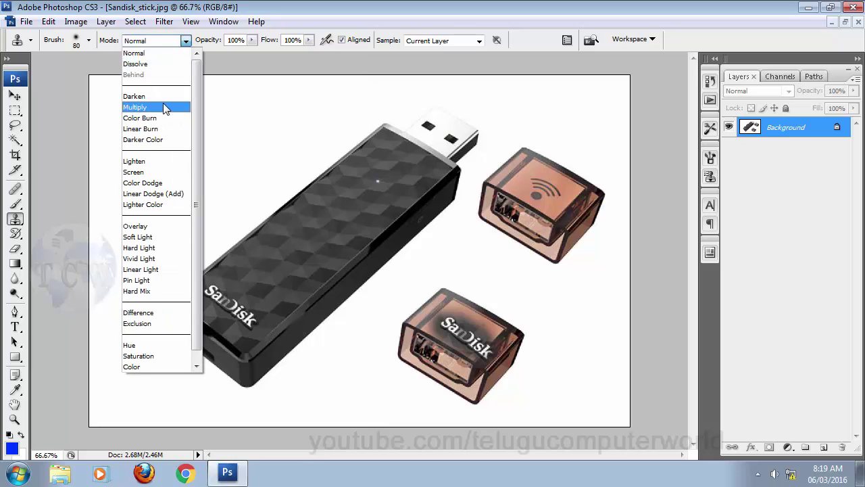
pyautogui.click(246, 54)
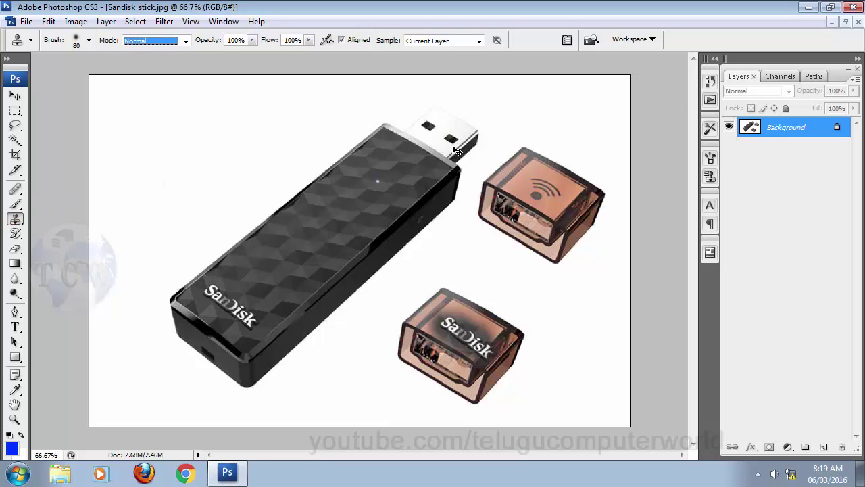
# - Switch from the Clone Stamp tool to the Pattern Stamp tool
pyautogui.rightClick(17, 220)
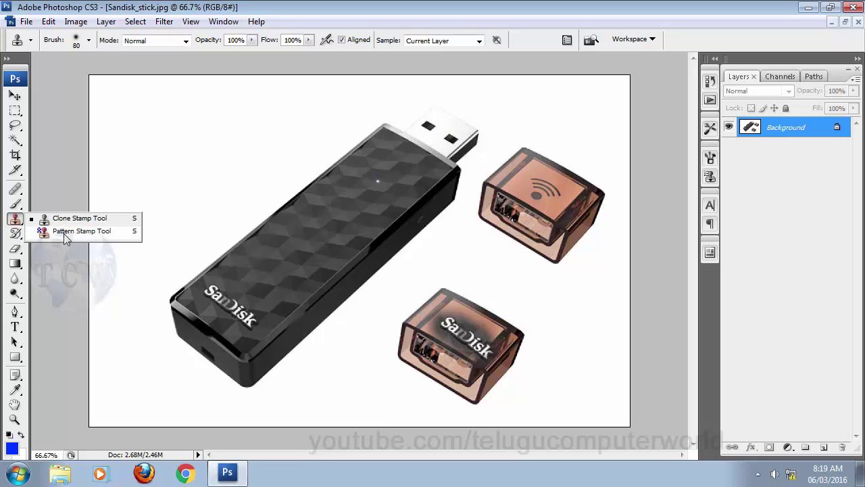
pyautogui.click(65, 234)
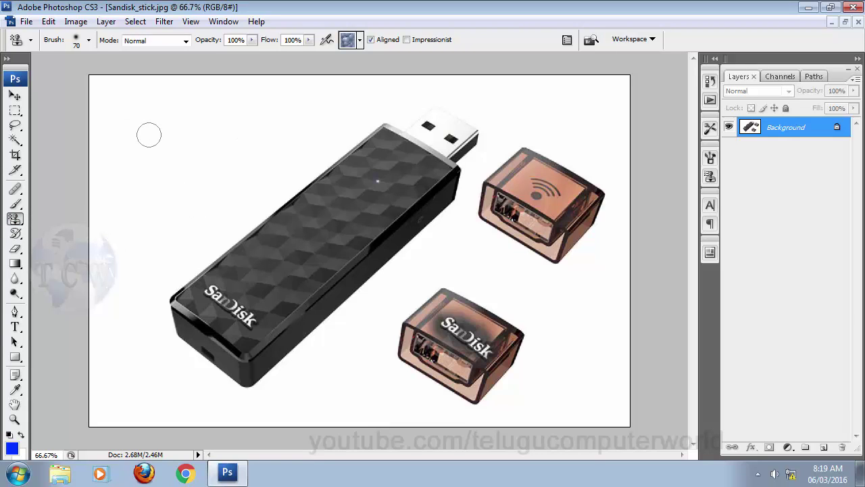
# - Try stamping the blue bubble pattern and the grey wrinkled pattern on the white background above the stick, undoing each stroke
pyautogui.moveTo(150, 129)
pyautogui.mouseDown()
pyautogui.moveTo(189, 128)
pyautogui.moveTo(156, 174)
pyautogui.moveTo(156, 135)
pyautogui.moveTo(126, 155)
pyautogui.mouseUp()
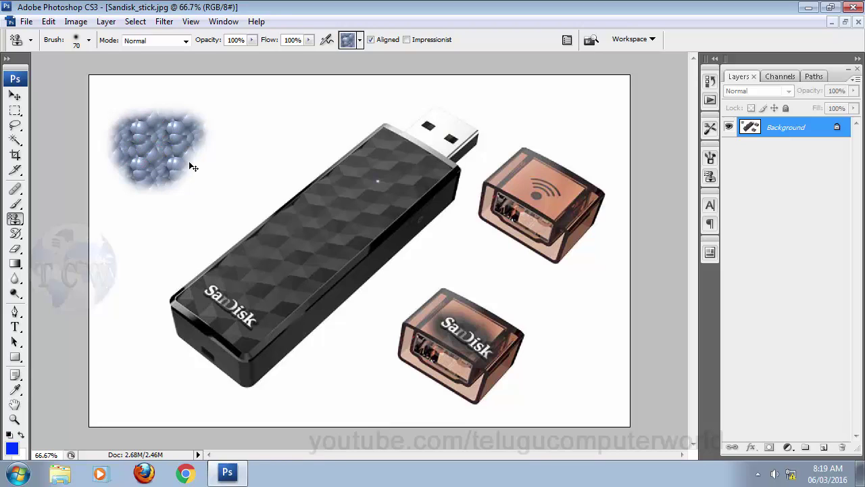
pyautogui.hotkey('ctrl', 'z')
pyautogui.click(361, 40)
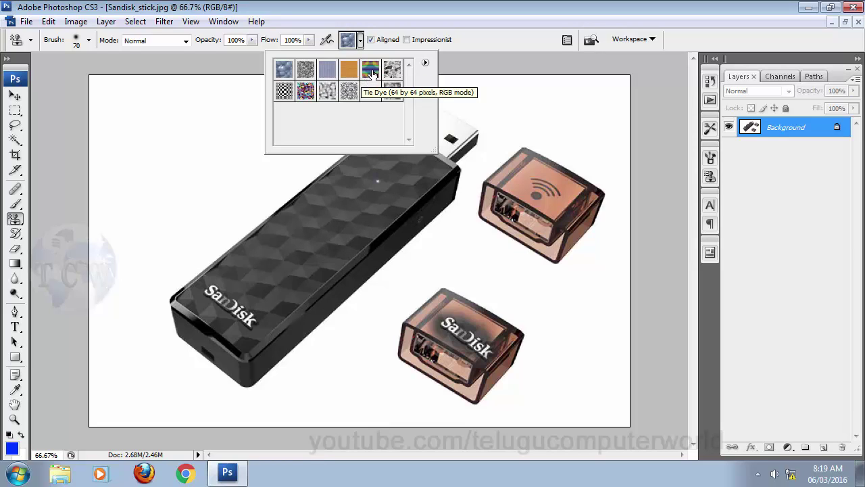
pyautogui.click(305, 70)
pyautogui.moveTo(187, 121)
pyautogui.mouseDown()
pyautogui.moveTo(165, 130)
pyautogui.moveTo(229, 142)
pyautogui.moveTo(188, 138)
pyautogui.mouseUp()
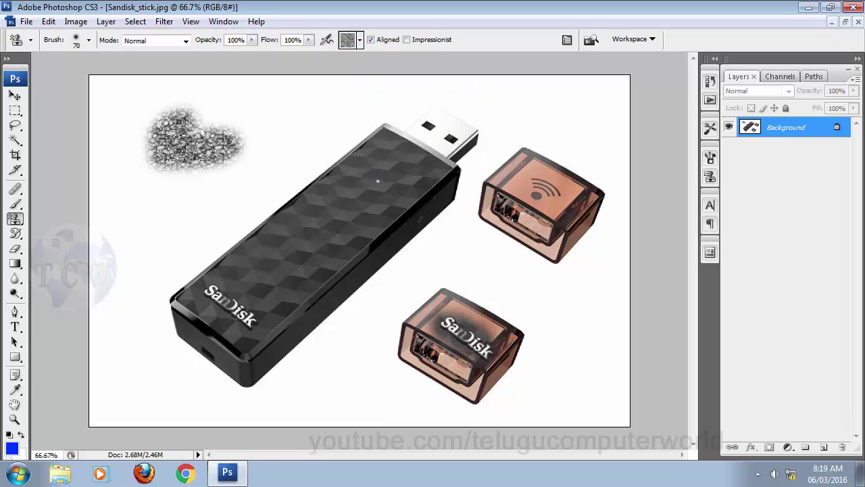
pyautogui.hotkey('ctrl', 'z')
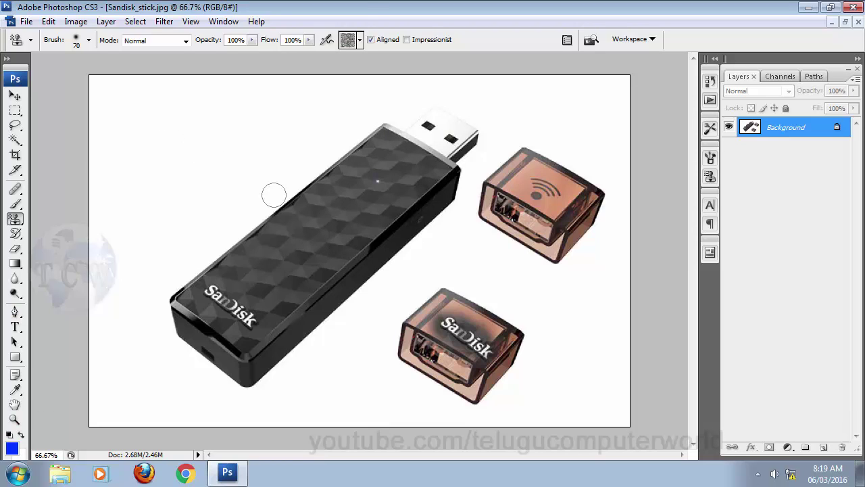
# - Choose the blue-violet striped pattern and paint it over the upper background, around the USB connector and above the stick
pyautogui.click(361, 40)
pyautogui.click(325, 69)
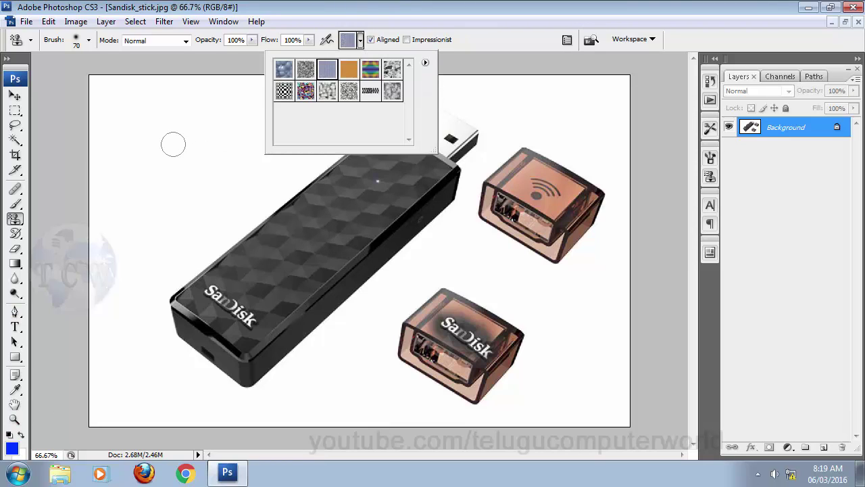
pyautogui.moveTo(166, 133)
pyautogui.mouseDown()
pyautogui.moveTo(197, 134)
pyautogui.moveTo(175, 167)
pyautogui.mouseUp()
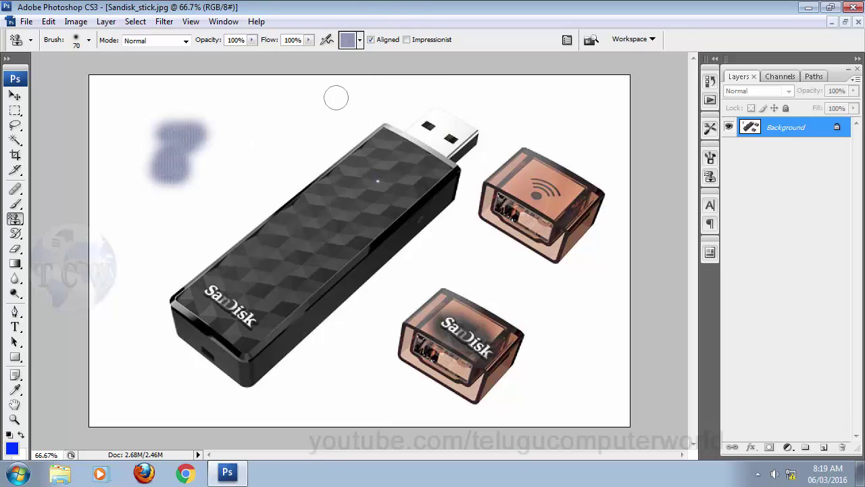
pyautogui.hotkey('ctrl', 'z')
pyautogui.moveTo(106, 88)
pyautogui.mouseDown()
pyautogui.moveTo(630, 83)
pyautogui.moveTo(88, 87)
pyautogui.moveTo(133, 90)
pyautogui.moveTo(107, 100)
pyautogui.moveTo(293, 103)
pyautogui.moveTo(263, 113)
pyautogui.moveTo(390, 98)
pyautogui.moveTo(371, 111)
pyautogui.moveTo(345, 105)
pyautogui.moveTo(198, 114)
pyautogui.moveTo(118, 113)
pyautogui.moveTo(96, 100)
pyautogui.moveTo(210, 127)
pyautogui.moveTo(89, 130)
pyautogui.moveTo(255, 137)
pyautogui.moveTo(327, 125)
pyautogui.moveTo(294, 158)
pyautogui.moveTo(246, 138)
pyautogui.mouseUp()
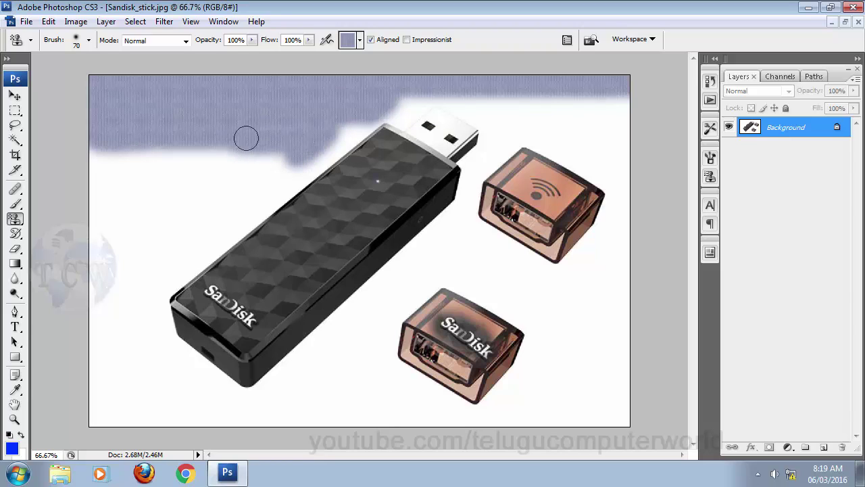
pyautogui.moveTo(301, 132)
pyautogui.mouseDown()
pyautogui.moveTo(356, 119)
pyautogui.moveTo(308, 154)
pyautogui.moveTo(390, 102)
pyautogui.moveTo(407, 115)
pyautogui.moveTo(418, 96)
pyautogui.moveTo(590, 106)
pyautogui.mouseUp()
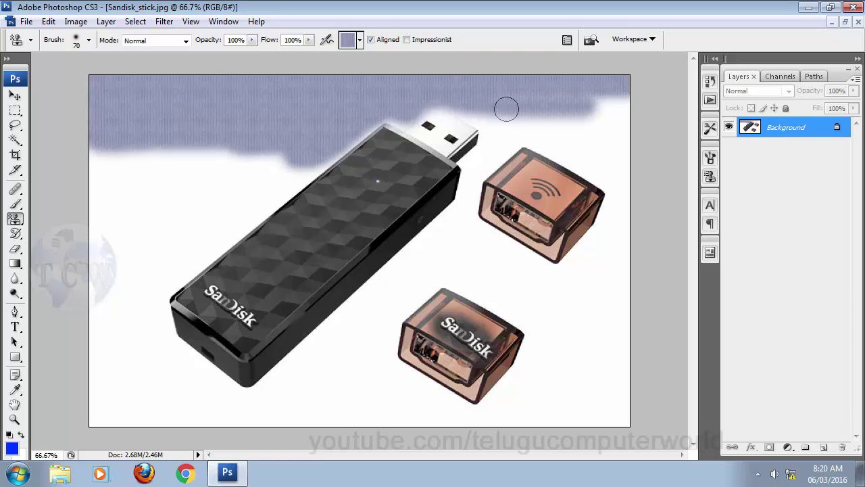
pyautogui.moveTo(506, 109)
pyautogui.mouseDown()
pyautogui.moveTo(465, 110)
pyautogui.moveTo(507, 122)
pyautogui.moveTo(541, 119)
pyautogui.moveTo(618, 105)
pyautogui.moveTo(556, 108)
pyautogui.moveTo(610, 96)
pyautogui.moveTo(624, 120)
pyautogui.moveTo(622, 147)
pyautogui.moveTo(490, 125)
pyautogui.moveTo(605, 130)
pyautogui.moveTo(577, 136)
pyautogui.moveTo(491, 126)
pyautogui.moveTo(481, 143)
pyautogui.moveTo(509, 137)
pyautogui.moveTo(471, 164)
pyautogui.moveTo(466, 200)
pyautogui.moveTo(462, 205)
pyautogui.moveTo(468, 184)
pyautogui.moveTo(447, 229)
pyautogui.moveTo(417, 254)
pyautogui.moveTo(440, 224)
pyautogui.mouseUp()
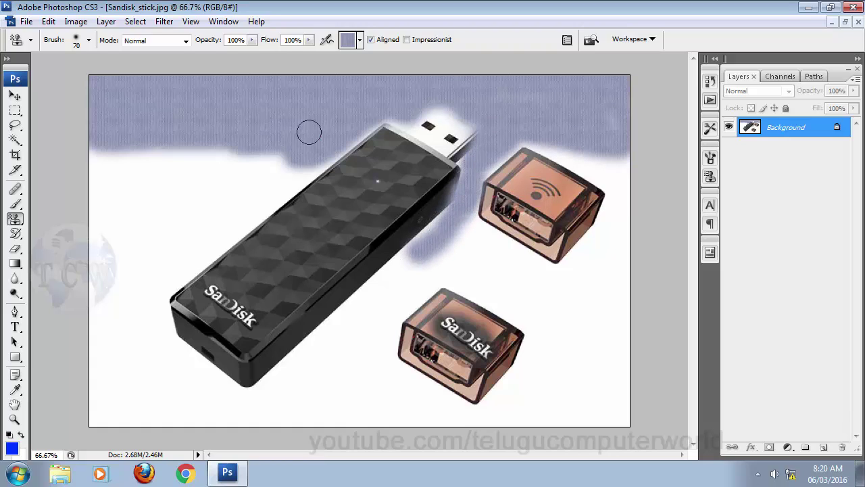
pyautogui.moveTo(340, 133)
pyautogui.mouseDown()
pyautogui.moveTo(267, 184)
pyautogui.moveTo(272, 151)
pyautogui.moveTo(75, 211)
pyautogui.moveTo(226, 149)
pyautogui.moveTo(219, 163)
pyautogui.moveTo(103, 180)
pyautogui.moveTo(82, 170)
pyautogui.moveTo(102, 154)
pyautogui.mouseUp()
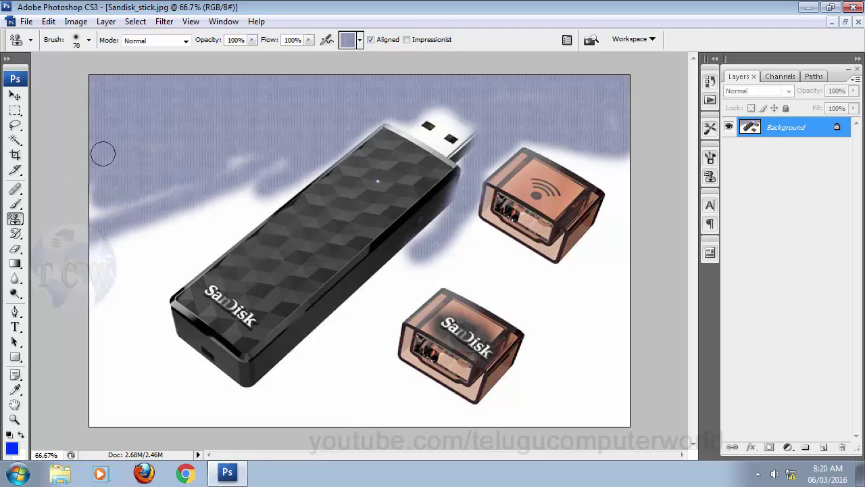
# - Adjust the pattern stamp's brush size, ending with a master diameter of 88 px
pyautogui.press(']')
pyautogui.press(']')
pyautogui.press(']')
pyautogui.press(']')
pyautogui.press(']')
pyautogui.press(']')
pyautogui.press(']')
pyautogui.press(']')
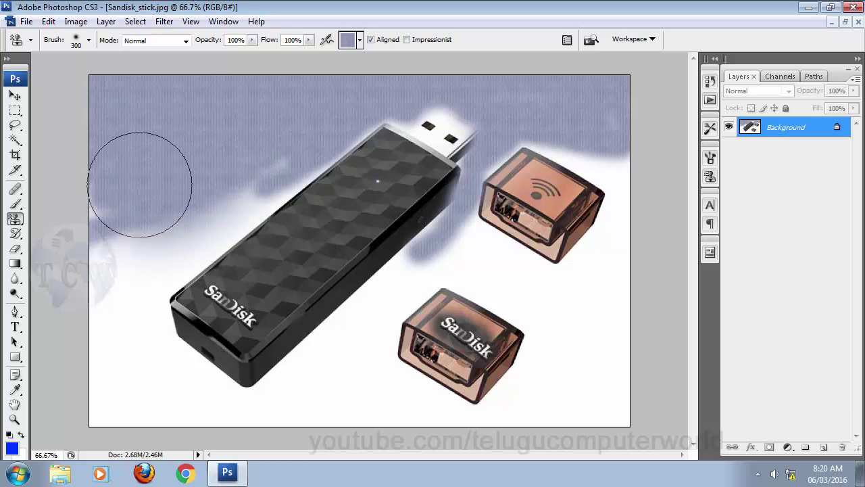
pyautogui.press('[')
pyautogui.rightClick(244, 177)
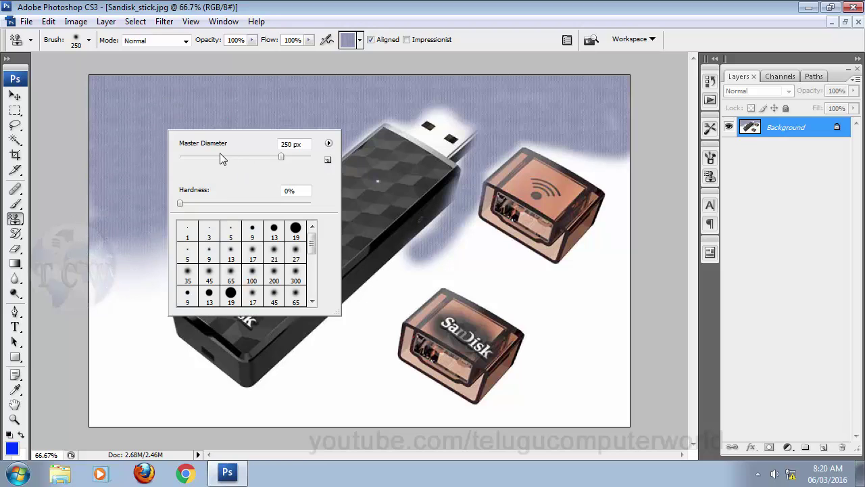
pyautogui.moveTo(281, 156); pyautogui.dragTo(227, 157)
# - Paint the blue-violet pattern over the remaining white background beside and below the stick and around both caps
pyautogui.moveTo(122, 236)
pyautogui.mouseDown()
pyautogui.moveTo(102, 191)
pyautogui.moveTo(91, 277)
pyautogui.moveTo(101, 354)
pyautogui.moveTo(116, 245)
pyautogui.moveTo(110, 374)
pyautogui.moveTo(90, 389)
pyautogui.moveTo(91, 342)
pyautogui.moveTo(106, 421)
pyautogui.moveTo(135, 432)
pyautogui.moveTo(139, 350)
pyautogui.moveTo(182, 376)
pyautogui.moveTo(164, 357)
pyautogui.moveTo(178, 367)
pyautogui.moveTo(219, 417)
pyautogui.moveTo(189, 409)
pyautogui.moveTo(151, 348)
pyautogui.moveTo(260, 425)
pyautogui.moveTo(124, 373)
pyautogui.moveTo(139, 248)
pyautogui.moveTo(155, 337)
pyautogui.moveTo(145, 243)
pyautogui.moveTo(263, 154)
pyautogui.moveTo(181, 247)
pyautogui.moveTo(172, 279)
pyautogui.moveTo(257, 188)
pyautogui.moveTo(328, 141)
pyautogui.moveTo(270, 202)
pyautogui.moveTo(239, 209)
pyautogui.moveTo(165, 301)
pyautogui.mouseUp()
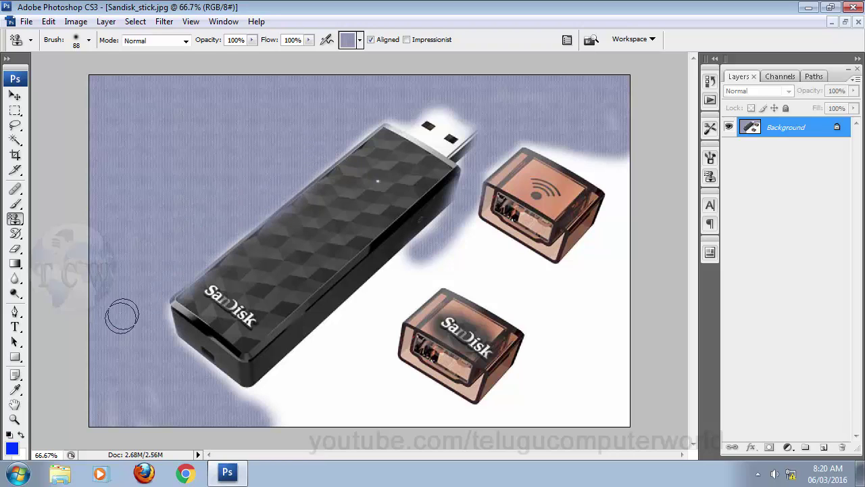
pyautogui.moveTo(210, 384)
pyautogui.mouseDown()
pyautogui.moveTo(289, 414)
pyautogui.moveTo(275, 390)
pyautogui.moveTo(345, 325)
pyautogui.moveTo(259, 382)
pyautogui.moveTo(392, 293)
pyautogui.moveTo(418, 260)
pyautogui.moveTo(268, 417)
pyautogui.moveTo(342, 369)
pyautogui.moveTo(282, 428)
pyautogui.moveTo(420, 418)
pyautogui.moveTo(330, 418)
pyautogui.moveTo(413, 416)
pyautogui.moveTo(330, 369)
pyautogui.moveTo(411, 415)
pyautogui.moveTo(371, 371)
pyautogui.moveTo(366, 326)
pyautogui.moveTo(439, 409)
pyautogui.moveTo(370, 381)
pyautogui.moveTo(473, 419)
pyautogui.moveTo(360, 367)
pyautogui.moveTo(318, 413)
pyautogui.moveTo(380, 409)
pyautogui.moveTo(495, 431)
pyautogui.moveTo(470, 427)
pyautogui.moveTo(612, 412)
pyautogui.moveTo(501, 417)
pyautogui.moveTo(546, 395)
pyautogui.moveTo(490, 418)
pyautogui.moveTo(503, 396)
pyautogui.moveTo(552, 365)
pyautogui.moveTo(643, 425)
pyautogui.moveTo(610, 405)
pyautogui.moveTo(591, 371)
pyautogui.moveTo(546, 381)
pyautogui.moveTo(531, 373)
pyautogui.moveTo(537, 313)
pyautogui.moveTo(435, 260)
pyautogui.moveTo(452, 251)
pyautogui.moveTo(458, 213)
pyautogui.moveTo(476, 250)
pyautogui.moveTo(512, 286)
pyautogui.moveTo(473, 247)
pyautogui.moveTo(564, 304)
pyautogui.moveTo(502, 262)
pyautogui.moveTo(549, 308)
pyautogui.moveTo(551, 333)
pyautogui.moveTo(569, 334)
pyautogui.moveTo(562, 298)
pyautogui.moveTo(533, 267)
pyautogui.moveTo(470, 231)
pyautogui.moveTo(572, 345)
pyautogui.moveTo(615, 364)
pyautogui.moveTo(596, 392)
pyautogui.moveTo(562, 414)
pyautogui.moveTo(604, 267)
pyautogui.moveTo(590, 332)
pyautogui.moveTo(581, 277)
pyautogui.moveTo(600, 241)
pyautogui.moveTo(626, 325)
pyautogui.moveTo(599, 342)
pyautogui.moveTo(595, 288)
pyautogui.moveTo(626, 149)
pyautogui.mouseUp()
pyautogui.moveTo(617, 194)
pyautogui.mouseDown()
pyautogui.moveTo(546, 138)
pyautogui.moveTo(611, 171)
pyautogui.moveTo(545, 131)
pyautogui.moveTo(513, 142)
pyautogui.moveTo(483, 173)
pyautogui.moveTo(452, 275)
pyautogui.moveTo(447, 263)
pyautogui.moveTo(375, 327)
pyautogui.moveTo(400, 292)
pyautogui.moveTo(371, 349)
pyautogui.mouseUp()
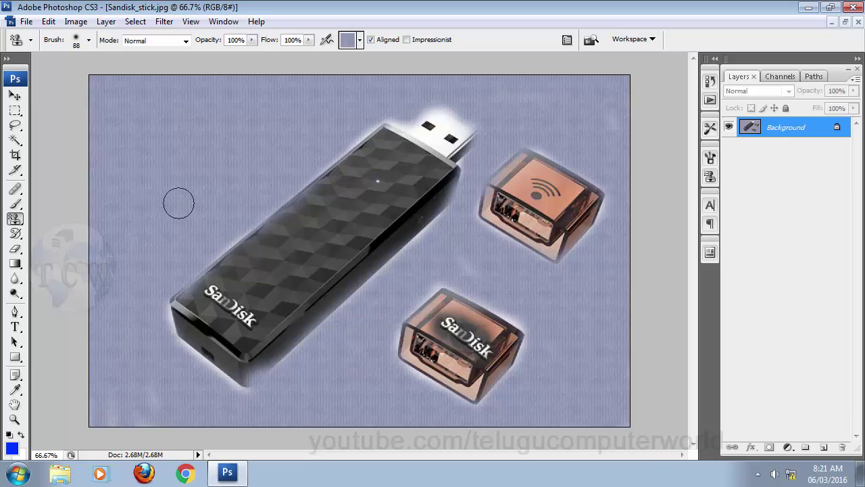
pyautogui.press('v')
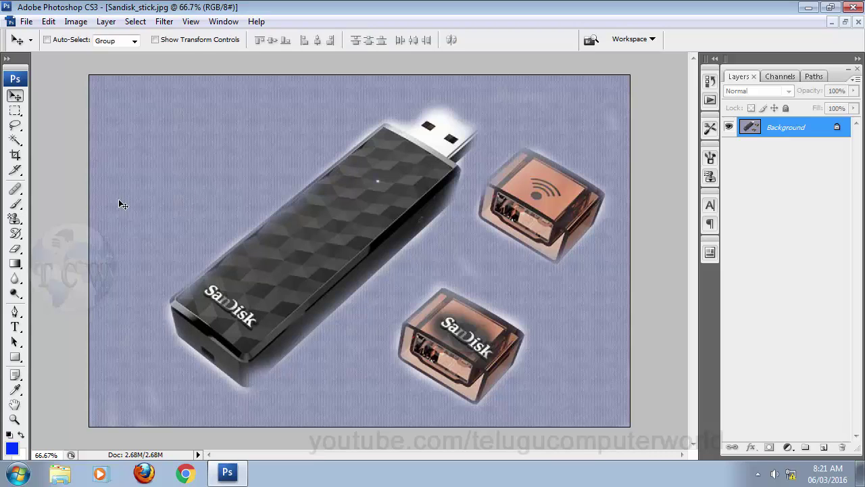
pyautogui.press('s')
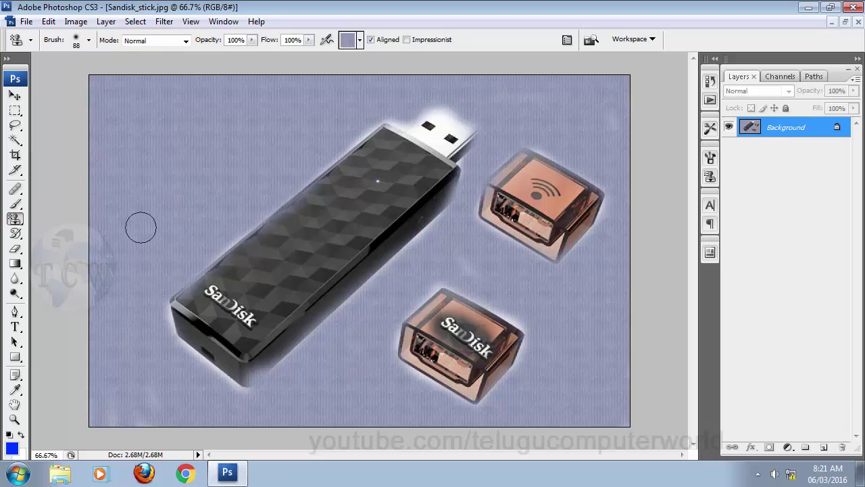
# - Activate the Move tool and close the pattern-painted Sandisk_stick.jpg without saving its changes
pyautogui.hotkey('shift', 's')
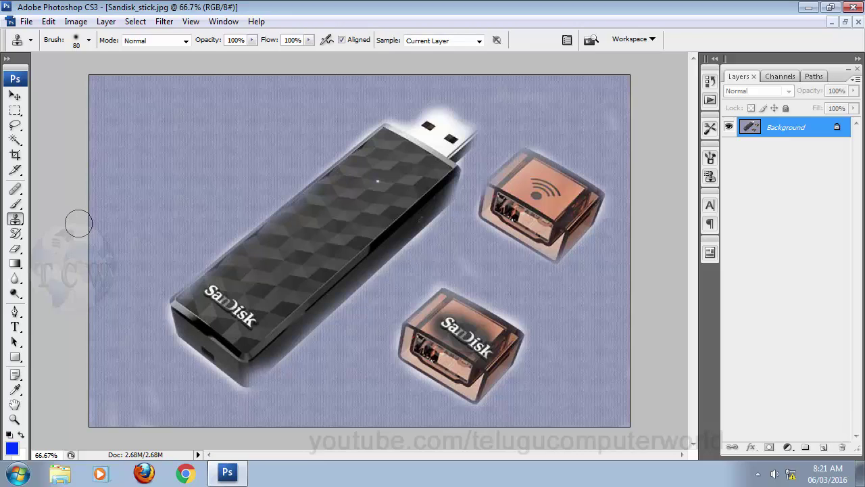
pyautogui.press('v')
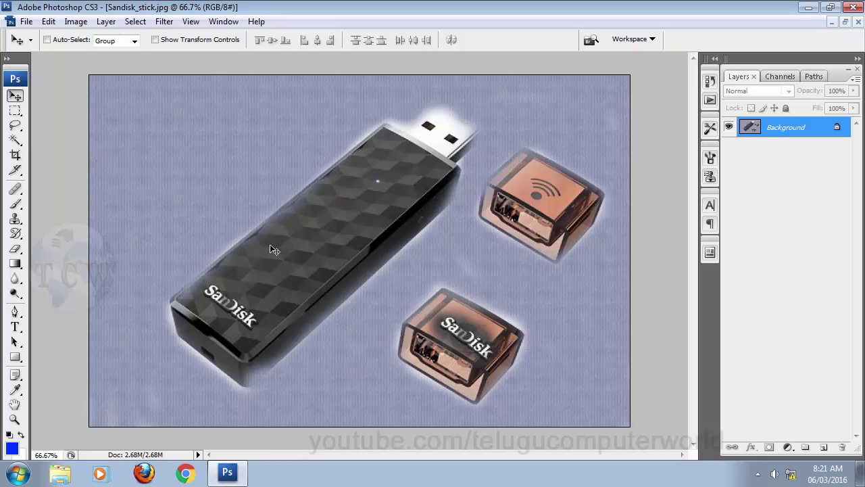
pyautogui.click(857, 22)
pyautogui.click(431, 192)
# - Show the desktop and open the original Sandisk_stick.jpg from there in Photoshop
pyautogui.rightClick(382, 473)
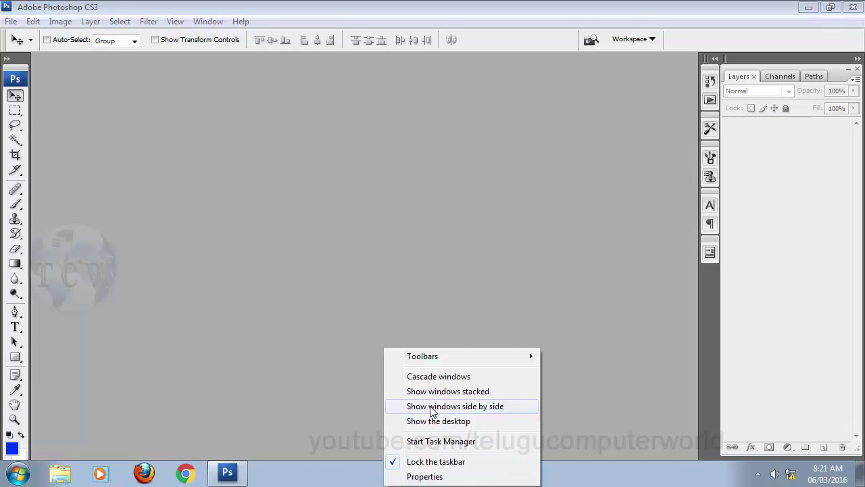
pyautogui.click(428, 420)
pyautogui.moveTo(95, 196); pyautogui.dragTo(348, 255)
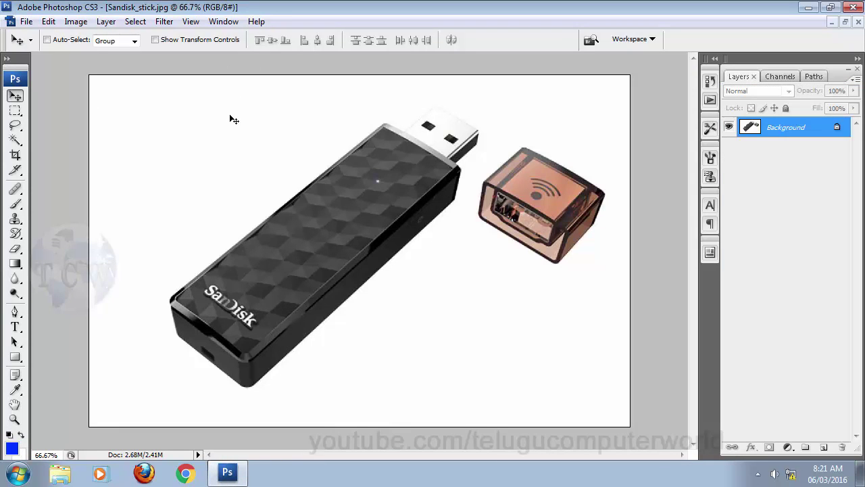
pyautogui.hotkey('alt', 'i')
pyautogui.press('d')
pyautogui.press('Return')
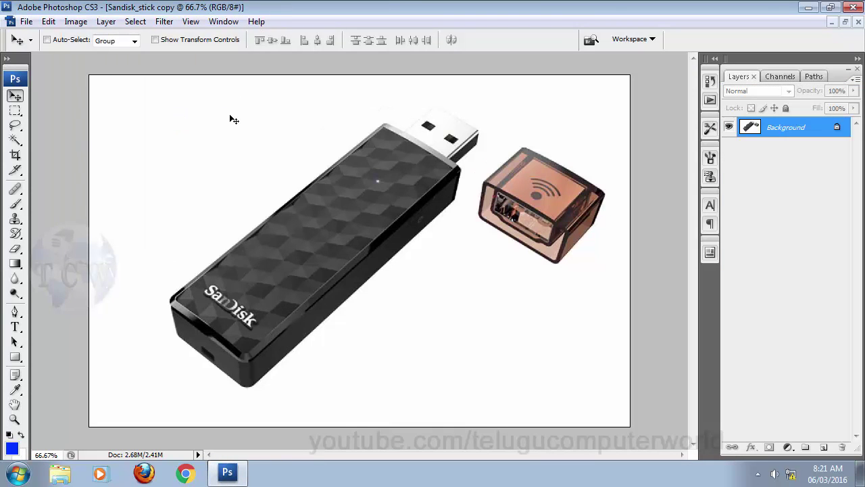
pyautogui.click(858, 22)
pyautogui.click(440, 186)
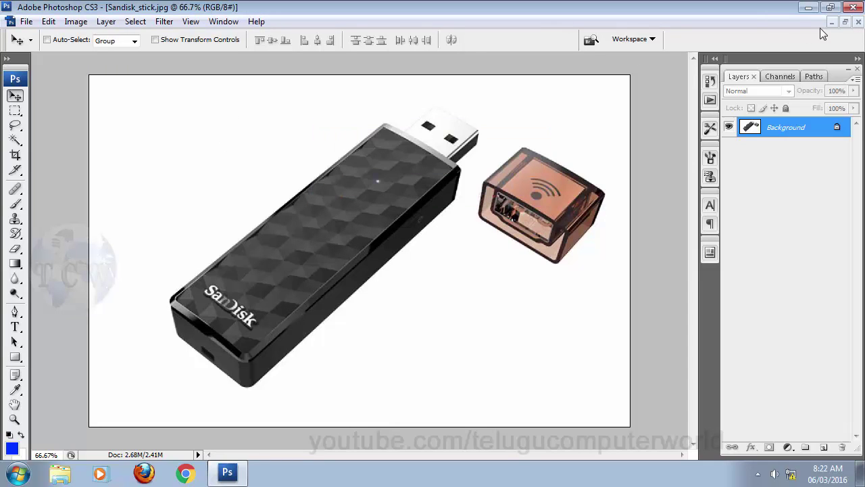
# - Duplicate the Sandisk_stick.jpg image under the name "Lesson 6"
pyautogui.hotkey('alt', 'i')
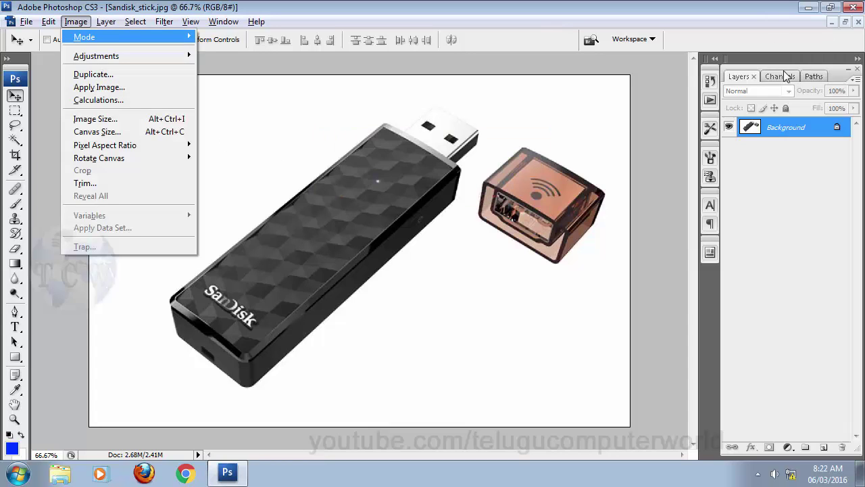
pyautogui.press('d')
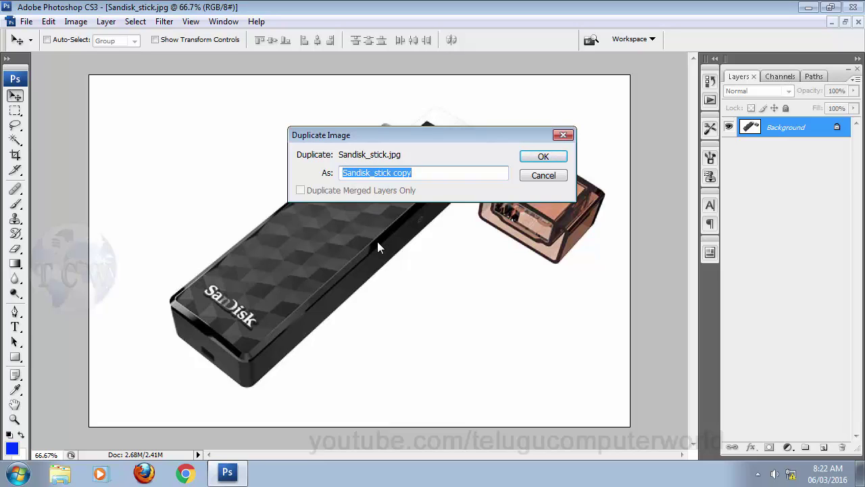
pyautogui.press('End')
pyautogui.hotkey('ctrl', 'shift', 'Left')
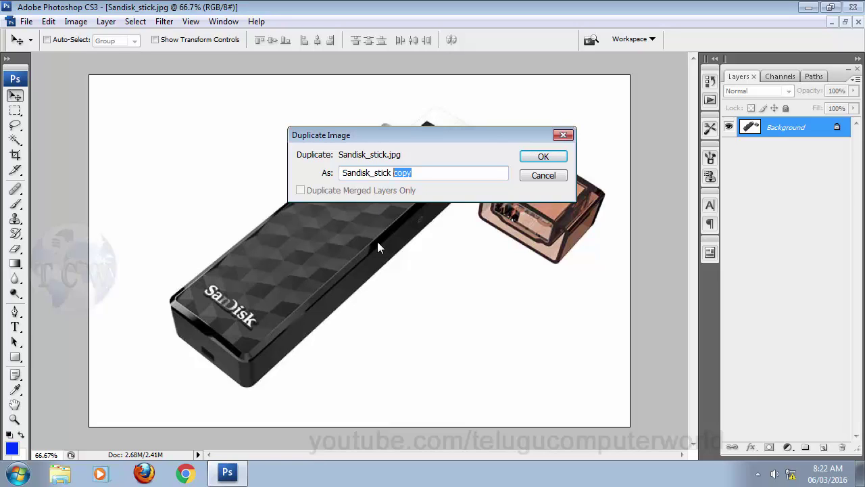
pyautogui.hotkey('ctrl', 'shift', 'Left')
pyautogui.write('Lesson 6')
pyautogui.press('Return')
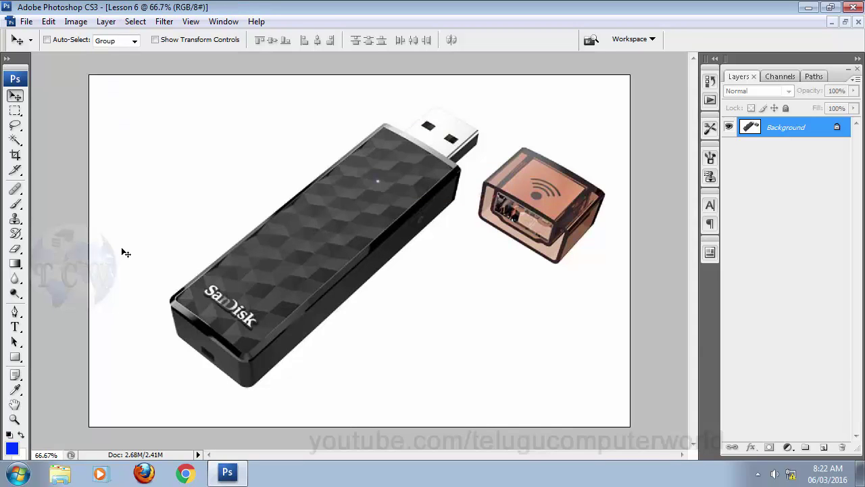
# - Replace the active Art History Brush with the History Brush Tool
pyautogui.click(16, 235)
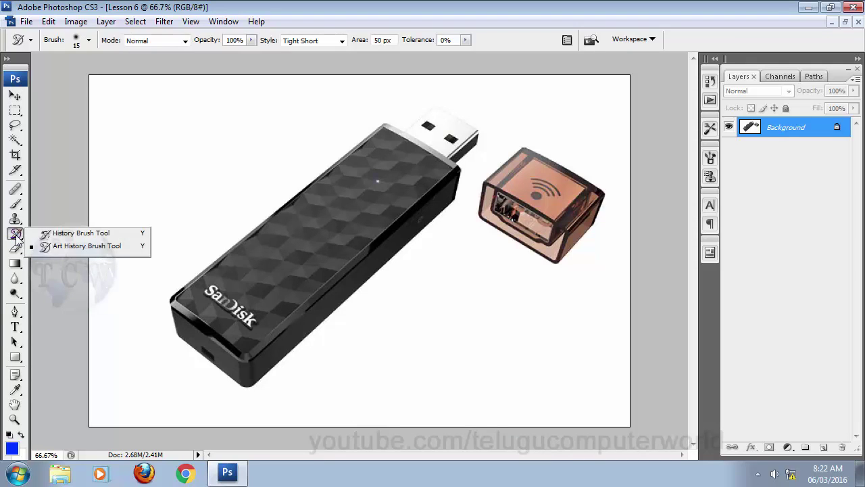
pyautogui.click(76, 234)
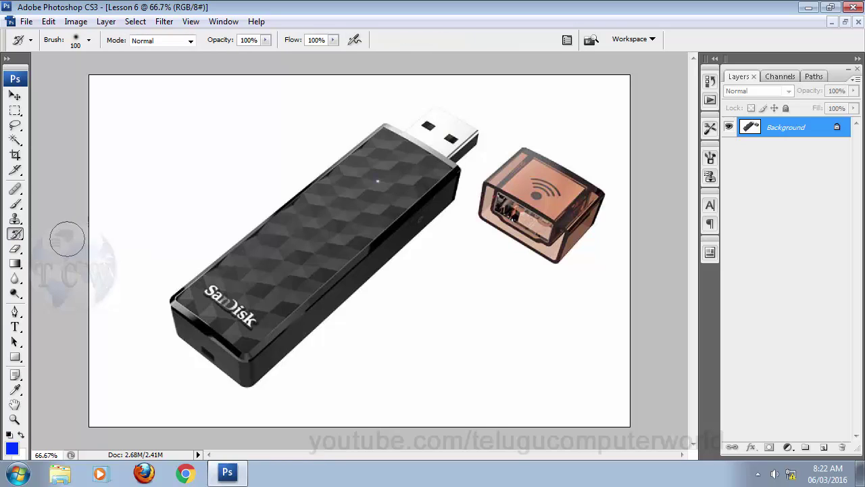
pyautogui.click(16, 234)
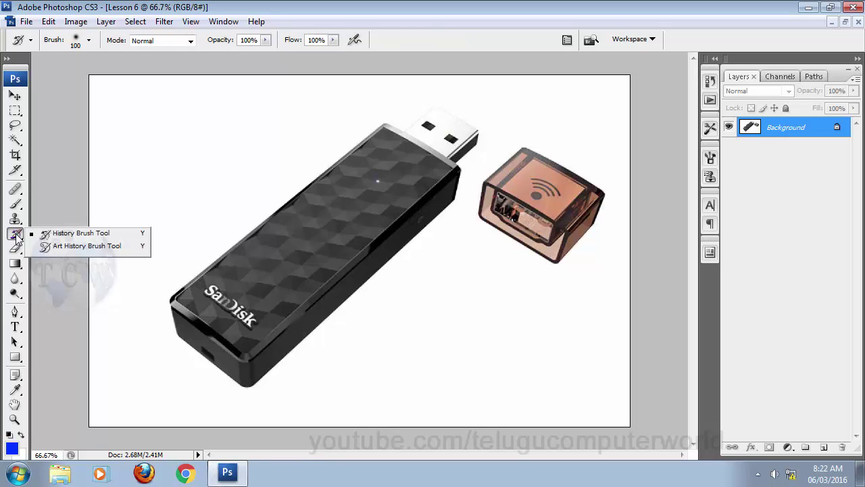
pyautogui.click(68, 235)
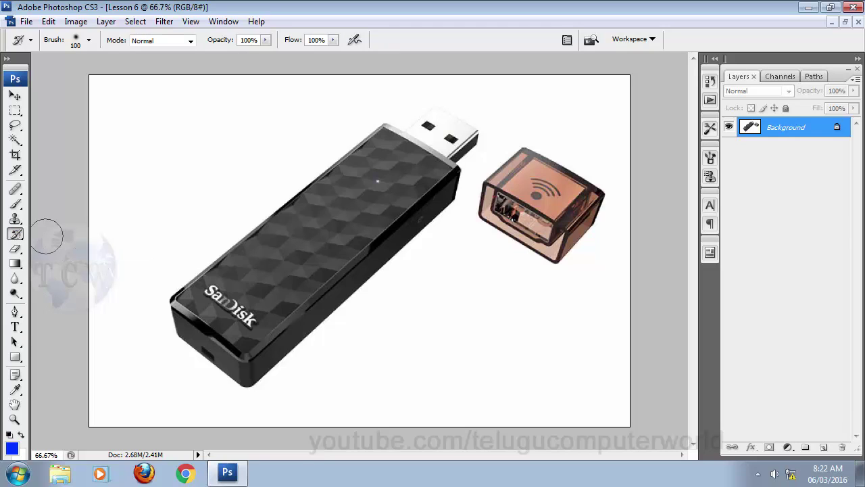
pyautogui.click(16, 205)
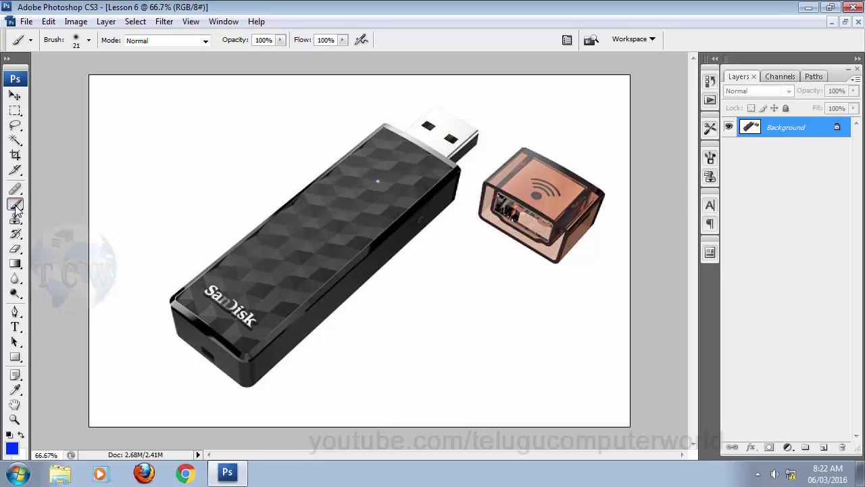
pyautogui.click(16, 233)
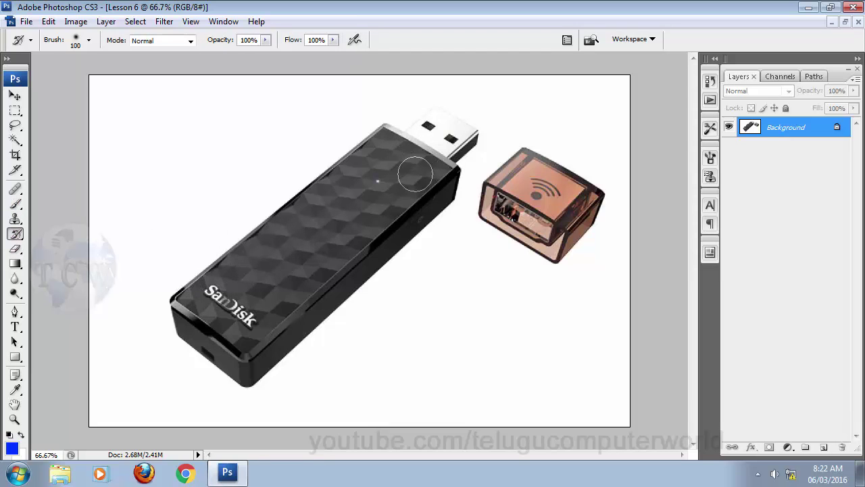
pyautogui.click(17, 234)
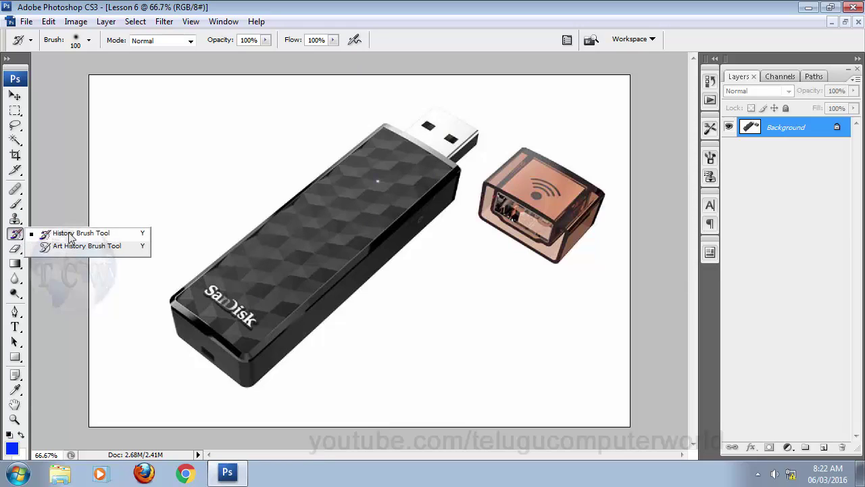
pyautogui.click(16, 234)
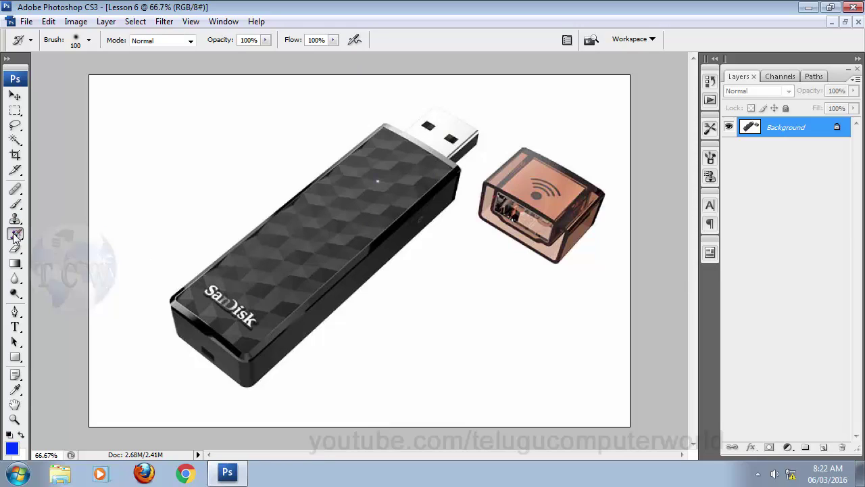
# - Paint solid blue over most of the stick's body and SanDisk logo using the Brush Tool at 70 px
pyautogui.click(16, 204)
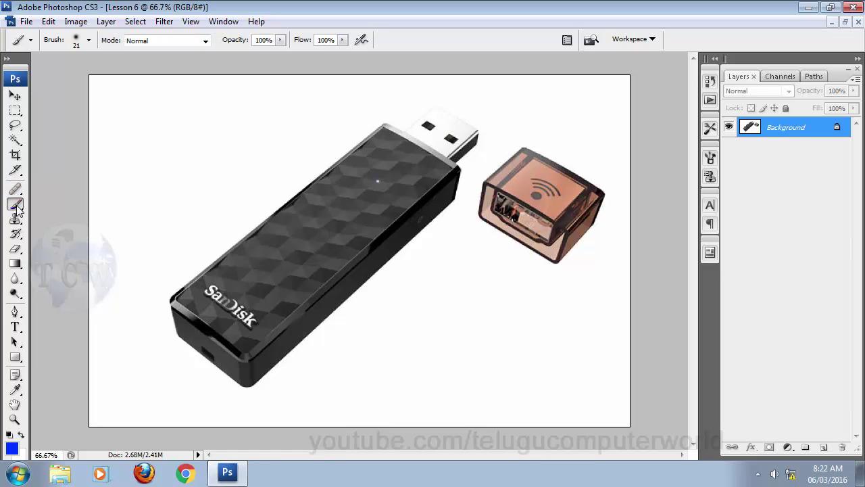
pyautogui.click(16, 205)
pyautogui.click(17, 206)
pyautogui.moveTo(353, 191)
pyautogui.mouseDown()
pyautogui.moveTo(293, 268)
pyautogui.moveTo(388, 189)
pyautogui.moveTo(302, 258)
pyautogui.moveTo(243, 270)
pyautogui.moveTo(349, 208)
pyautogui.moveTo(362, 211)
pyautogui.moveTo(273, 282)
pyautogui.moveTo(394, 195)
pyautogui.moveTo(342, 260)
pyautogui.moveTo(403, 220)
pyautogui.moveTo(323, 265)
pyautogui.moveTo(397, 179)
pyautogui.moveTo(292, 220)
pyautogui.moveTo(339, 190)
pyautogui.mouseUp()
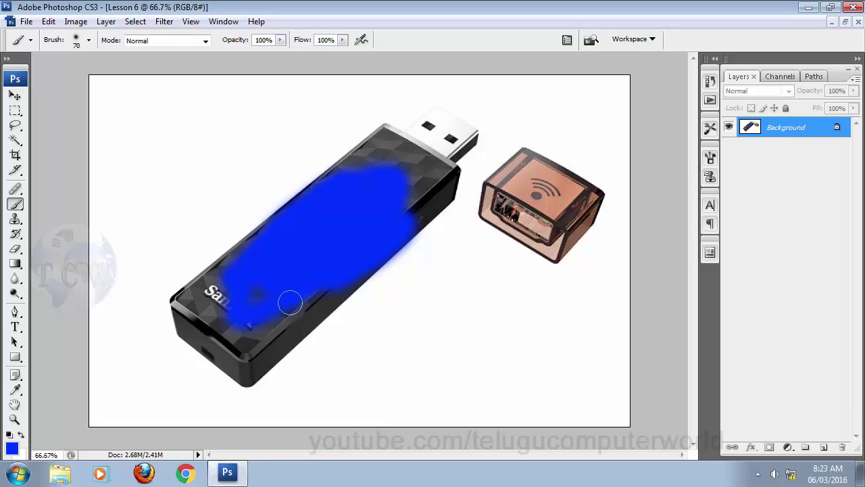
pyautogui.moveTo(254, 284)
pyautogui.mouseDown()
pyautogui.moveTo(236, 254)
pyautogui.moveTo(248, 241)
pyautogui.moveTo(189, 302)
pyautogui.moveTo(321, 303)
pyautogui.moveTo(223, 311)
pyautogui.mouseUp()
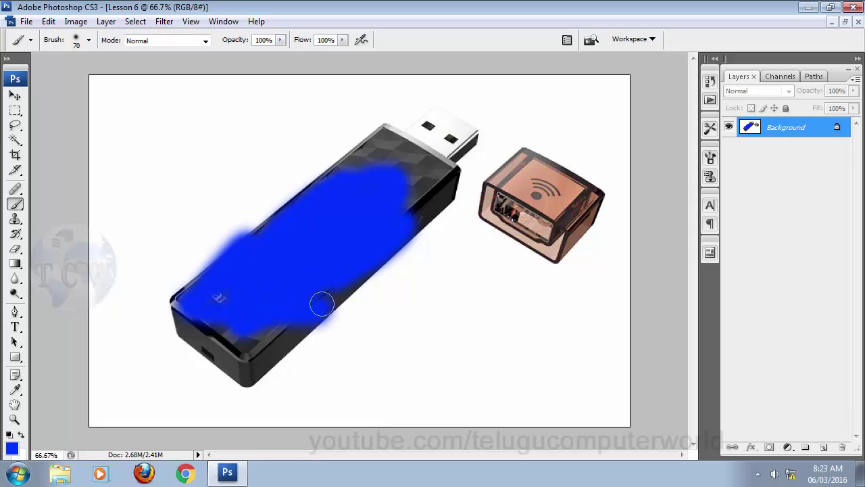
pyautogui.click(15, 95)
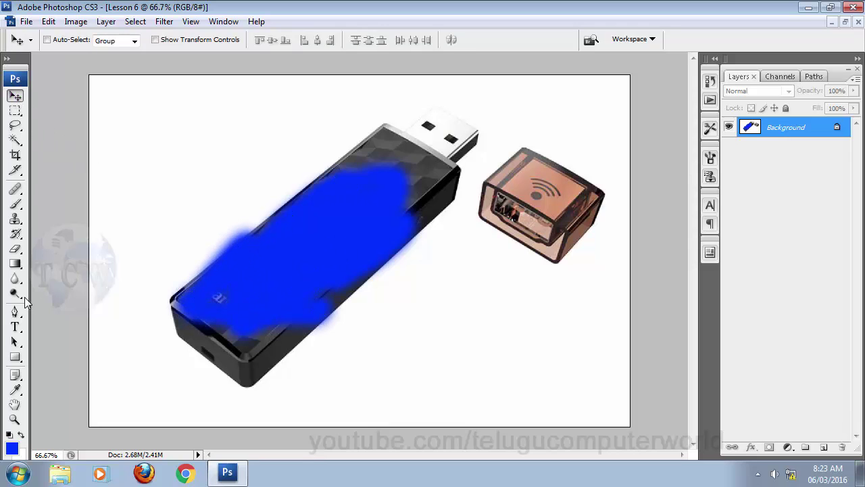
# - Brush over the blue paint with the 100 px History Brush to restore the stick's original surface and logo
pyautogui.click(15, 233)
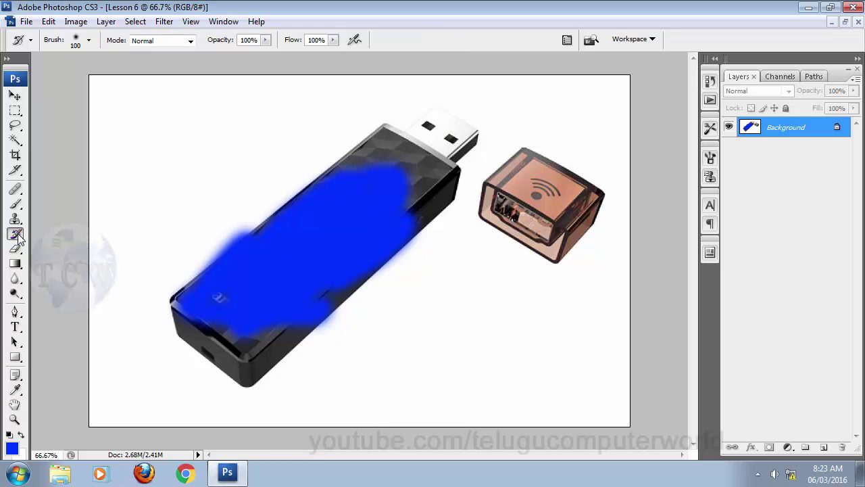
pyautogui.moveTo(207, 309); pyautogui.dragTo(299, 226)
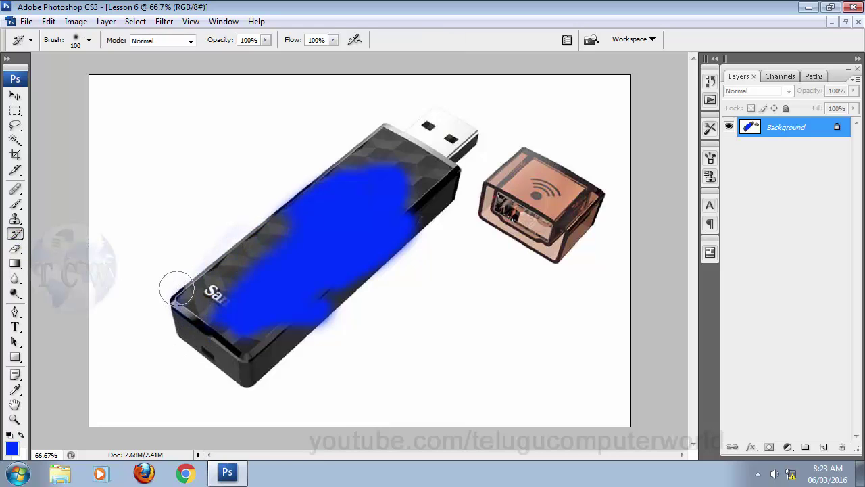
pyautogui.moveTo(156, 305)
pyautogui.mouseDown()
pyautogui.moveTo(262, 310)
pyautogui.moveTo(272, 322)
pyautogui.moveTo(220, 294)
pyautogui.moveTo(244, 277)
pyautogui.moveTo(316, 316)
pyautogui.moveTo(298, 328)
pyautogui.moveTo(410, 223)
pyautogui.moveTo(373, 253)
pyautogui.moveTo(420, 169)
pyautogui.moveTo(238, 297)
pyautogui.moveTo(361, 179)
pyautogui.moveTo(405, 159)
pyautogui.moveTo(315, 233)
pyautogui.moveTo(293, 240)
pyautogui.moveTo(373, 161)
pyautogui.moveTo(283, 231)
pyautogui.moveTo(248, 289)
pyautogui.moveTo(408, 139)
pyautogui.moveTo(303, 225)
pyautogui.moveTo(305, 213)
pyautogui.moveTo(326, 285)
pyautogui.mouseUp()
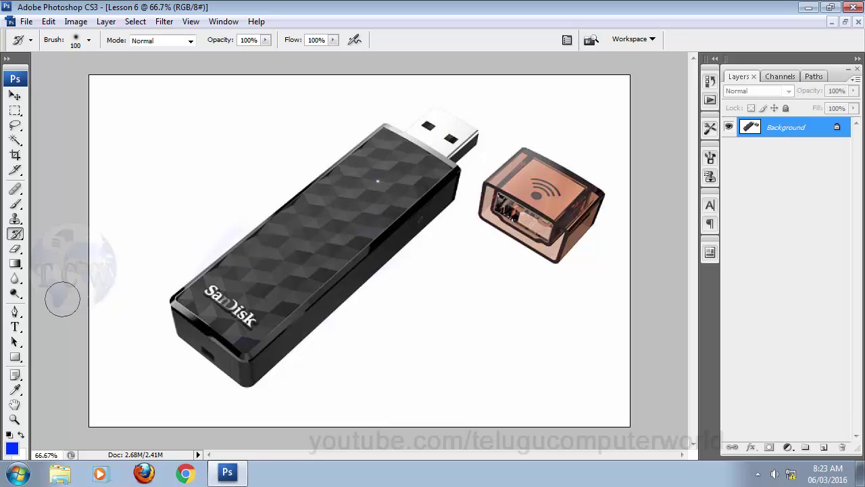
# - Recolour the stick's patterned top face and sides blue with the Color Replacement Tool at 60 px in Color mode
pyautogui.click(17, 204)
pyautogui.rightClick(19, 206)
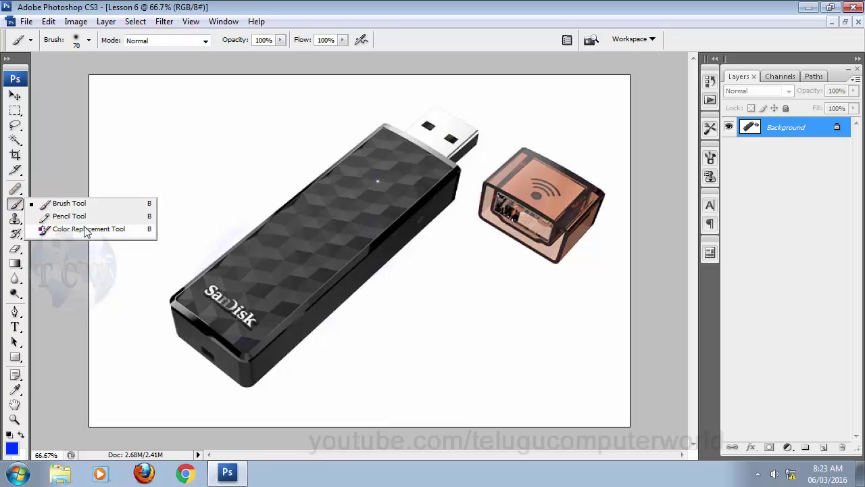
pyautogui.click(102, 229)
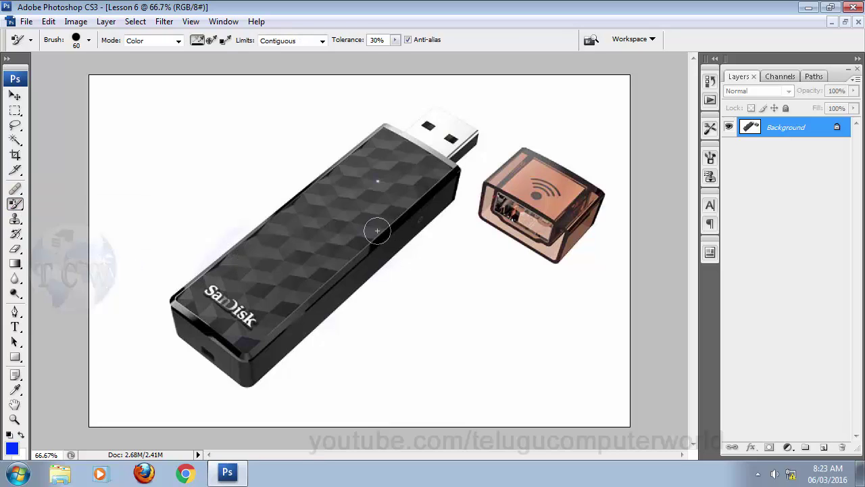
pyautogui.moveTo(396, 170)
pyautogui.mouseDown()
pyautogui.moveTo(343, 238)
pyautogui.moveTo(440, 172)
pyautogui.moveTo(376, 223)
pyautogui.moveTo(315, 299)
pyautogui.mouseUp()
pyautogui.moveTo(370, 252)
pyautogui.mouseDown()
pyautogui.moveTo(347, 273)
pyautogui.moveTo(413, 203)
pyautogui.moveTo(367, 241)
pyautogui.moveTo(444, 184)
pyautogui.moveTo(433, 213)
pyautogui.moveTo(284, 319)
pyautogui.moveTo(336, 258)
pyautogui.moveTo(358, 240)
pyautogui.moveTo(369, 243)
pyautogui.moveTo(323, 287)
pyautogui.moveTo(375, 258)
pyautogui.moveTo(265, 353)
pyautogui.moveTo(327, 285)
pyautogui.moveTo(384, 251)
pyautogui.moveTo(282, 337)
pyautogui.moveTo(328, 291)
pyautogui.moveTo(356, 208)
pyautogui.moveTo(315, 244)
pyautogui.moveTo(398, 148)
pyautogui.moveTo(415, 163)
pyautogui.moveTo(364, 138)
pyautogui.moveTo(418, 172)
pyautogui.moveTo(397, 142)
pyautogui.moveTo(428, 167)
pyautogui.moveTo(361, 141)
pyautogui.moveTo(336, 204)
pyautogui.moveTo(332, 192)
pyautogui.moveTo(373, 150)
pyautogui.moveTo(322, 211)
pyautogui.moveTo(336, 181)
pyautogui.moveTo(245, 253)
pyautogui.moveTo(288, 247)
pyautogui.moveTo(304, 216)
pyautogui.moveTo(197, 283)
pyautogui.moveTo(251, 281)
pyautogui.moveTo(176, 346)
pyautogui.moveTo(279, 272)
pyautogui.moveTo(246, 282)
pyautogui.moveTo(246, 316)
pyautogui.moveTo(285, 318)
pyautogui.moveTo(254, 360)
pyautogui.moveTo(224, 369)
pyautogui.moveTo(194, 353)
pyautogui.moveTo(249, 389)
pyautogui.moveTo(296, 346)
pyautogui.moveTo(248, 375)
pyautogui.moveTo(321, 302)
pyautogui.moveTo(313, 304)
pyautogui.moveTo(299, 332)
pyautogui.moveTo(370, 290)
pyautogui.moveTo(311, 321)
pyautogui.moveTo(391, 258)
pyautogui.moveTo(318, 329)
pyautogui.moveTo(286, 343)
pyautogui.moveTo(306, 332)
pyautogui.mouseUp()
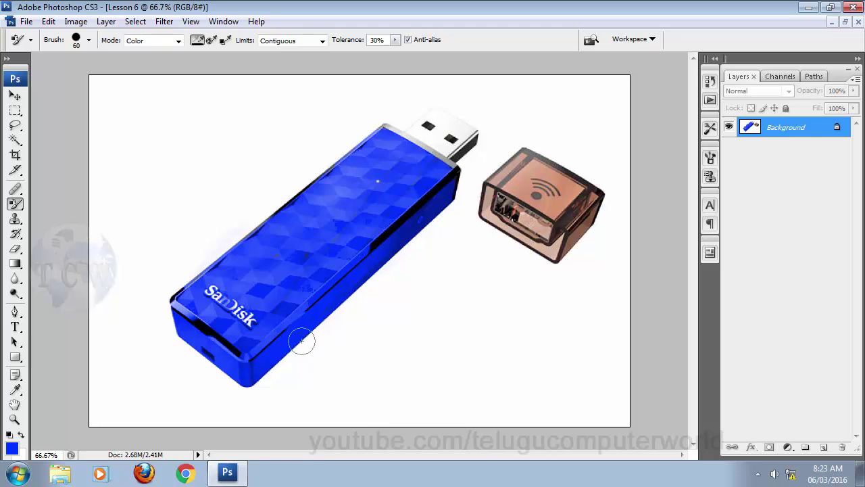
# - Restore the original black on the stick's front and long side faces with the 100 px History Brush
pyautogui.click(14, 234)
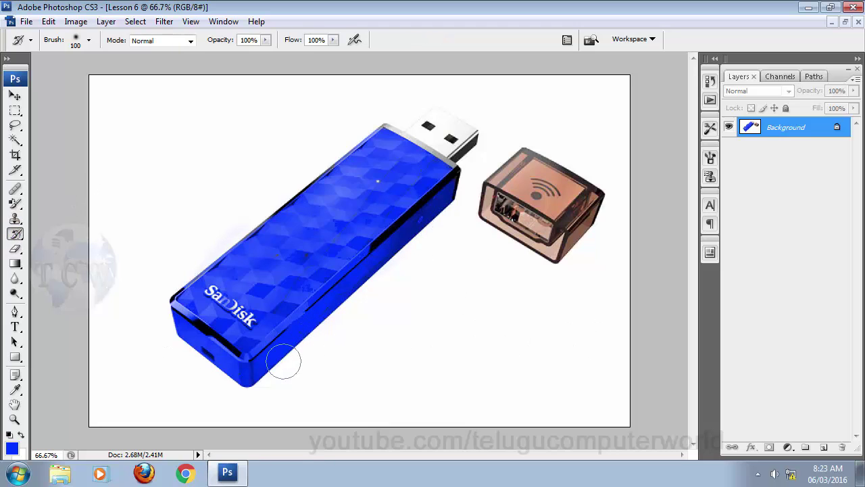
pyautogui.moveTo(284, 361)
pyautogui.mouseDown()
pyautogui.moveTo(467, 195)
pyautogui.moveTo(376, 291)
pyautogui.moveTo(286, 359)
pyautogui.moveTo(237, 378)
pyautogui.moveTo(205, 374)
pyautogui.moveTo(165, 328)
pyautogui.moveTo(227, 375)
pyautogui.moveTo(164, 325)
pyautogui.moveTo(226, 377)
pyautogui.moveTo(182, 355)
pyautogui.moveTo(261, 374)
pyautogui.mouseUp()
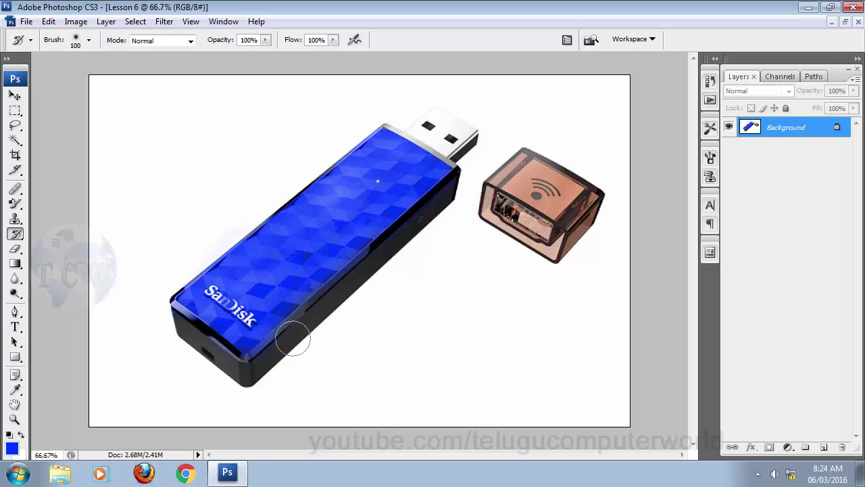
# - Try painting on the blue top face with the Art History Brush enlarged to 100 px, then undo the strokes
pyautogui.rightClick(16, 234)
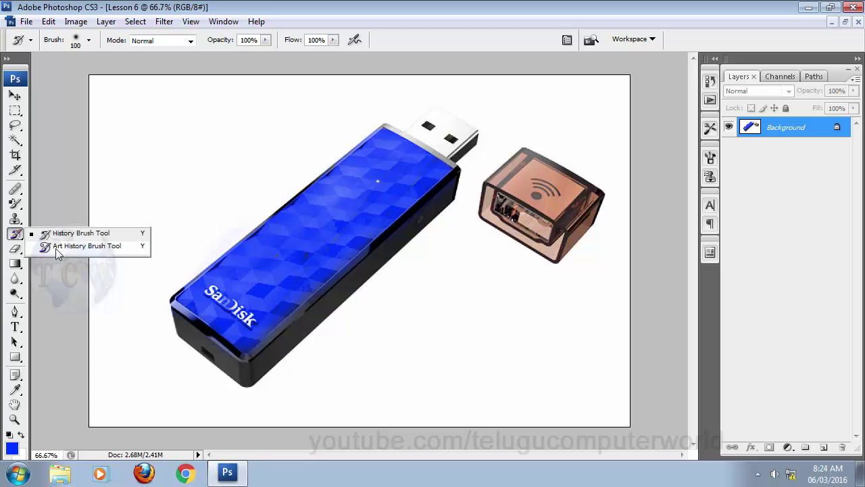
pyautogui.click(56, 247)
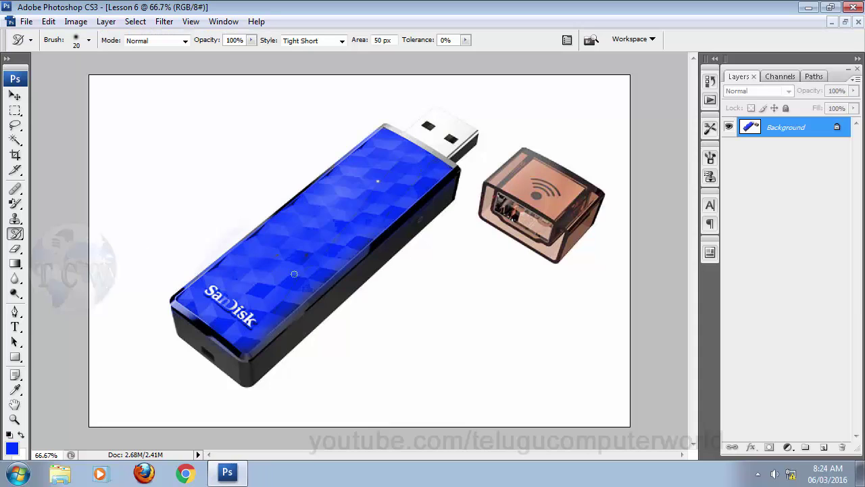
pyautogui.press(']')
pyautogui.press(']')
pyautogui.press(']')
pyautogui.press(']')
pyautogui.press(']')
pyautogui.press(']')
pyautogui.press(']')
pyautogui.moveTo(265, 292)
pyautogui.mouseDown()
pyautogui.moveTo(247, 323)
pyautogui.moveTo(356, 223)
pyautogui.moveTo(276, 276)
pyautogui.moveTo(192, 306)
pyautogui.moveTo(193, 296)
pyautogui.moveTo(432, 204)
pyautogui.moveTo(346, 227)
pyautogui.moveTo(412, 154)
pyautogui.moveTo(389, 198)
pyautogui.moveTo(451, 175)
pyautogui.moveTo(294, 284)
pyautogui.moveTo(318, 282)
pyautogui.moveTo(237, 373)
pyautogui.moveTo(263, 325)
pyautogui.moveTo(365, 214)
pyautogui.moveTo(265, 235)
pyautogui.moveTo(310, 182)
pyautogui.moveTo(365, 213)
pyautogui.moveTo(382, 237)
pyautogui.mouseUp()
pyautogui.hotkey('ctrl', 'alt', 'z')
pyautogui.hotkey('ctrl', 'alt', 'z')
pyautogui.hotkey('ctrl', 'alt', 'z')
pyautogui.hotkey('ctrl', 'alt', 'z')
pyautogui.hotkey('ctrl', 'alt', 'z')
pyautogui.hotkey('ctrl', 'alt', 'z')
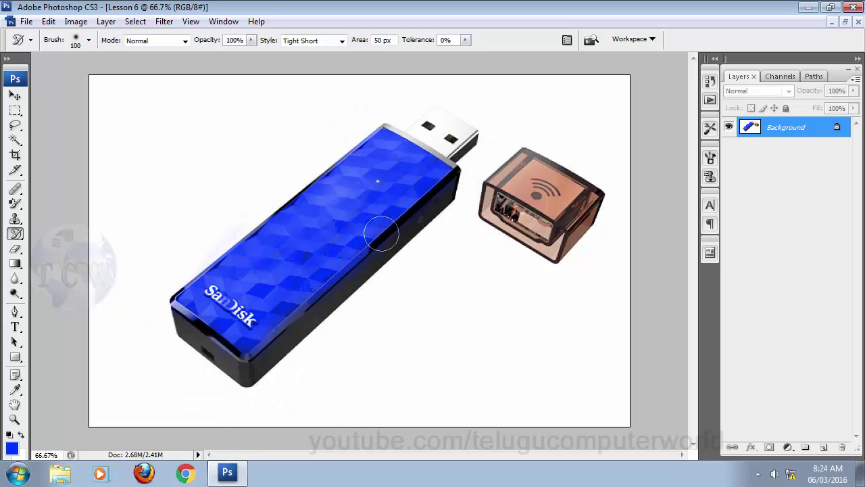
# - Try painting on the blue top face with the Art History Brush reduced to 20 px, then undo the strokes
pyautogui.press('[')
pyautogui.press('[')
pyautogui.press('[')
pyautogui.press('[')
pyautogui.press('[')
pyautogui.press('[')
pyautogui.press('[')
pyautogui.press('[')
pyautogui.moveTo(341, 219)
pyautogui.mouseDown()
pyautogui.moveTo(365, 245)
pyautogui.moveTo(352, 243)
pyautogui.moveTo(401, 176)
pyautogui.moveTo(316, 278)
pyautogui.moveTo(284, 290)
pyautogui.moveTo(383, 186)
pyautogui.moveTo(236, 325)
pyautogui.moveTo(255, 268)
pyautogui.moveTo(300, 212)
pyautogui.moveTo(225, 332)
pyautogui.moveTo(326, 300)
pyautogui.moveTo(246, 357)
pyautogui.moveTo(238, 408)
pyautogui.moveTo(365, 281)
pyautogui.moveTo(452, 155)
pyautogui.moveTo(423, 148)
pyautogui.moveTo(467, 127)
pyautogui.moveTo(433, 123)
pyautogui.moveTo(412, 142)
pyautogui.moveTo(368, 154)
pyautogui.moveTo(354, 178)
pyautogui.moveTo(242, 274)
pyautogui.moveTo(254, 258)
pyautogui.moveTo(323, 230)
pyautogui.moveTo(278, 317)
pyautogui.moveTo(181, 314)
pyautogui.moveTo(184, 342)
pyautogui.moveTo(371, 365)
pyautogui.mouseUp()
pyautogui.hotkey('ctrl', 'alt', 'z')
pyautogui.hotkey('ctrl', 'alt', 'z')
pyautogui.hotkey('ctrl', 'alt', 'z')
pyautogui.hotkey('ctrl', 'alt', 'z')
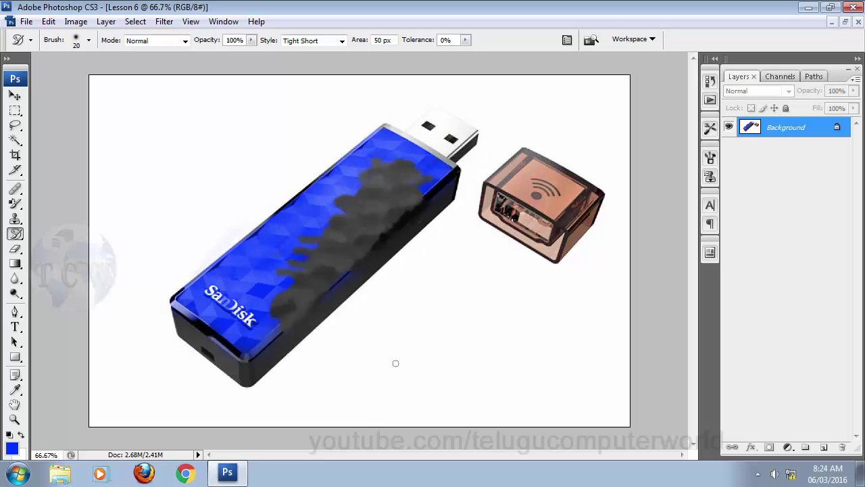
pyautogui.hotkey('ctrl', 'alt', 'z')
pyautogui.hotkey('ctrl', 'alt', 'z')
pyautogui.hotkey('ctrl', 'alt', 'z')
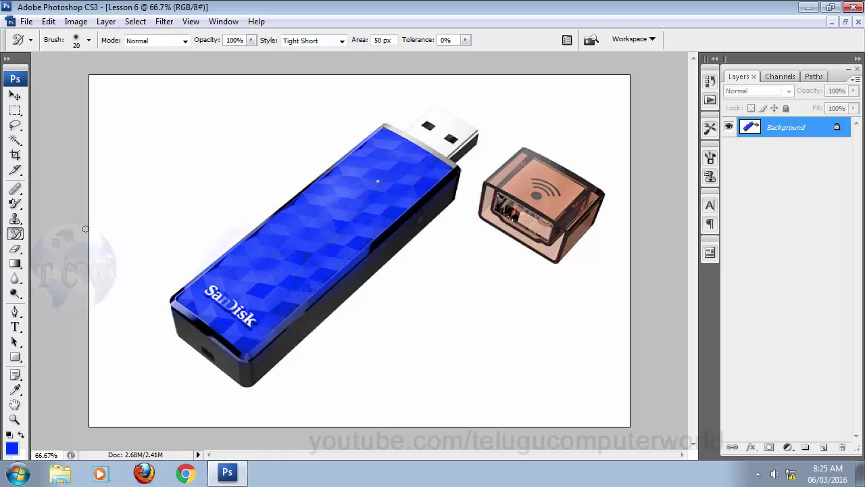
# - Try erasing a stripe across the SanDisk lettering with the hard 40 px Eraser Tool, and undo the stroke
pyautogui.click(15, 97)
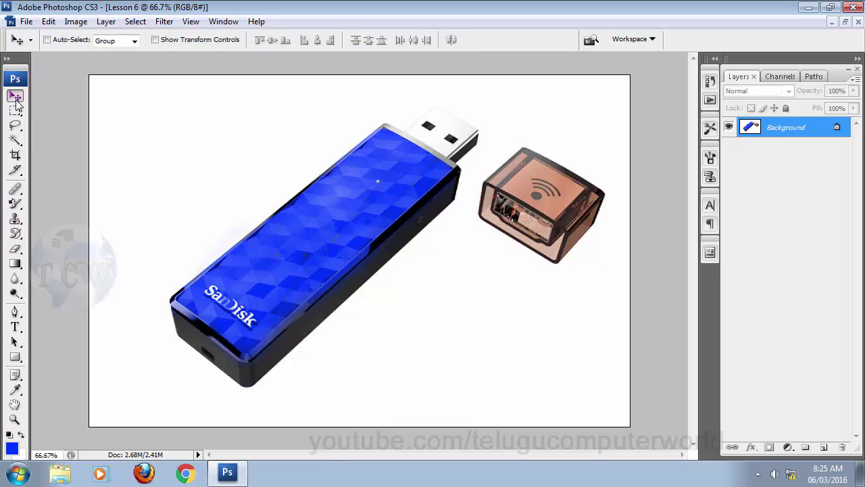
pyautogui.click(15, 250)
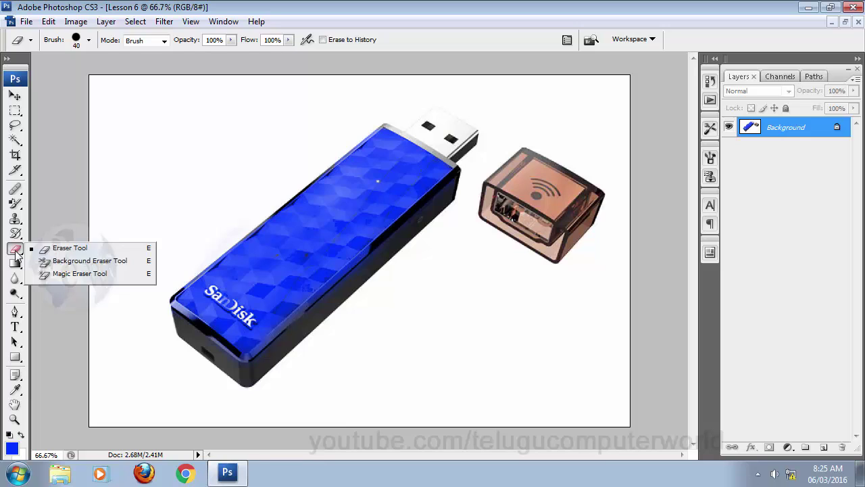
pyautogui.click(52, 248)
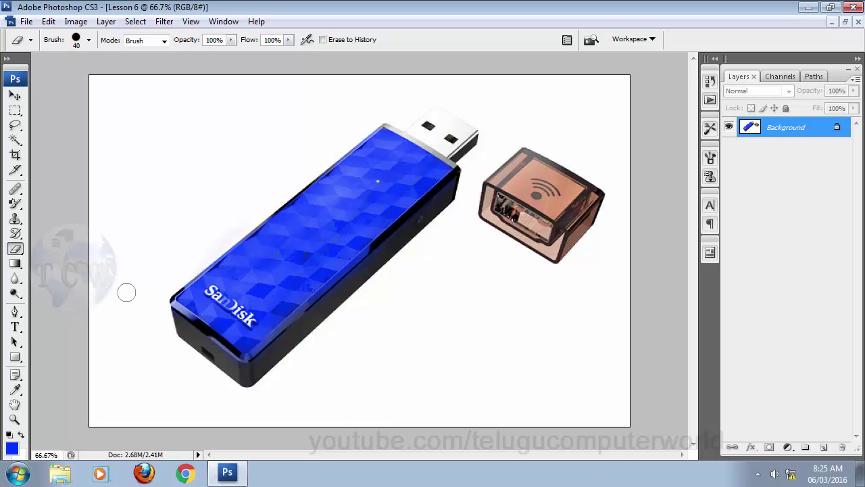
pyautogui.moveTo(183, 285); pyautogui.dragTo(317, 333)
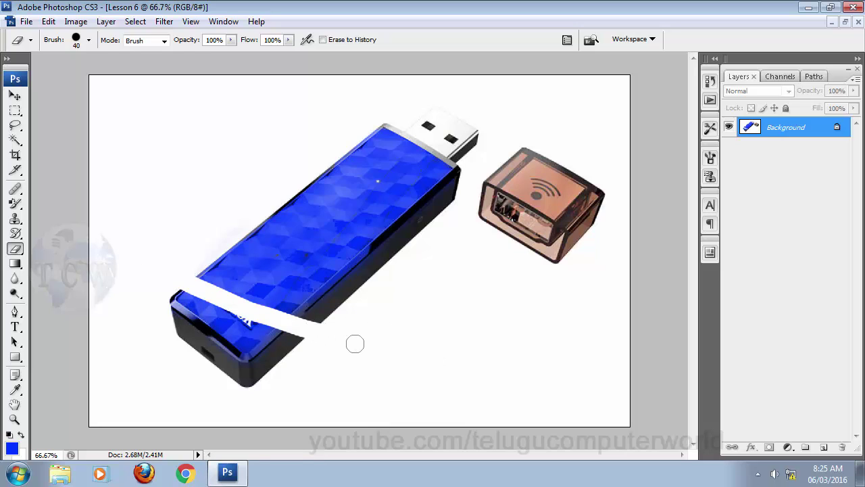
pyautogui.hotkey('ctrl', 'z')
# - Try erasing the same stripe across the stick with the 40 px eraser softened to minimum hardness, and undo it
pyautogui.rightClick(160, 143)
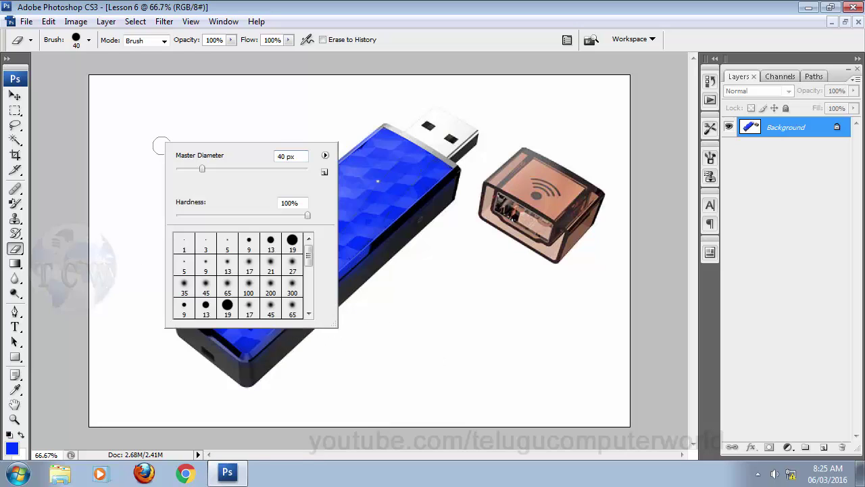
pyautogui.moveTo(207, 222); pyautogui.dragTo(135, 222)
pyautogui.press('Return')
pyautogui.moveTo(193, 278); pyautogui.dragTo(312, 332)
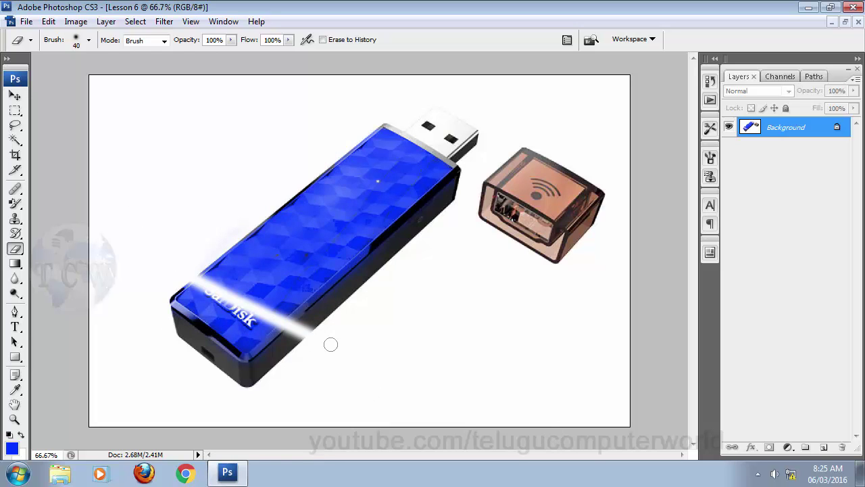
pyautogui.hotkey('ctrl', 'z')
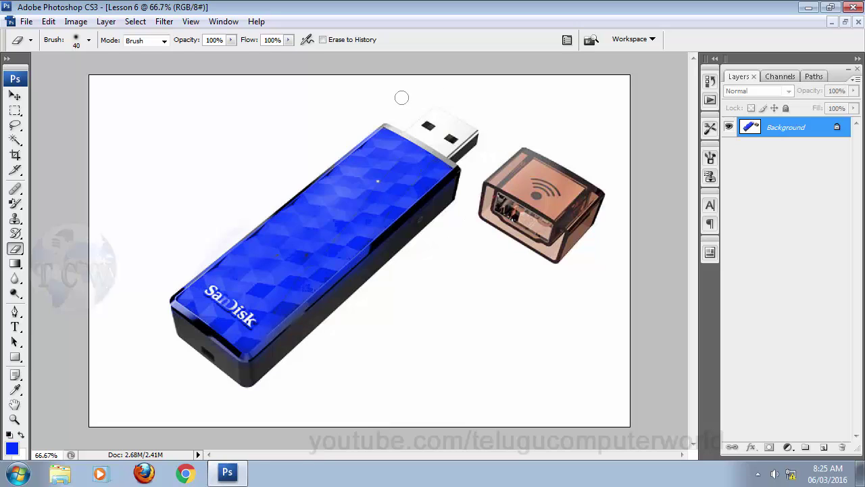
# - Try erasing the stick's metal USB connector with the soft 40 px eraser, and undo the strokes
pyautogui.moveTo(448, 112)
pyautogui.mouseDown()
pyautogui.moveTo(471, 136)
pyautogui.moveTo(477, 128)
pyautogui.moveTo(475, 141)
pyautogui.moveTo(462, 143)
pyautogui.moveTo(467, 151)
pyautogui.moveTo(427, 123)
pyautogui.moveTo(454, 137)
pyautogui.moveTo(448, 127)
pyautogui.moveTo(457, 139)
pyautogui.moveTo(414, 119)
pyautogui.moveTo(431, 139)
pyautogui.moveTo(399, 118)
pyautogui.moveTo(461, 159)
pyautogui.moveTo(442, 144)
pyautogui.mouseUp()
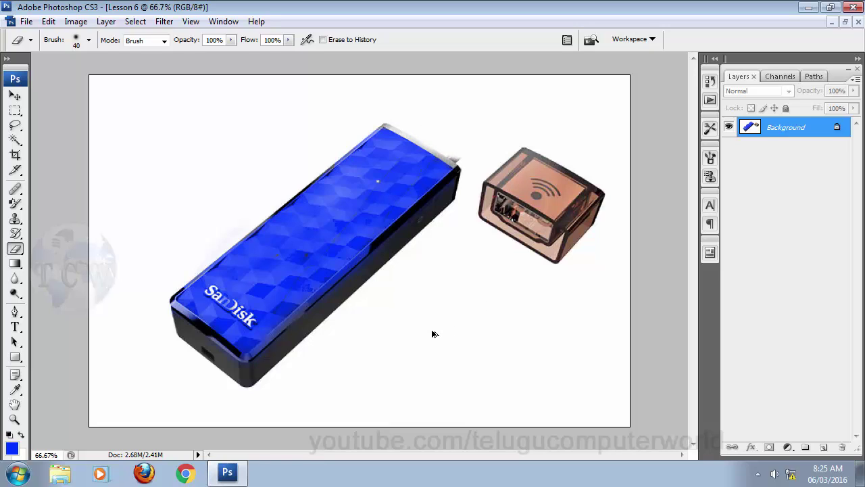
pyautogui.hotkey('ctrl', 'z')
pyautogui.hotkey('ctrl', 'alt', 'z')
pyautogui.hotkey('ctrl', 'alt', 'z')
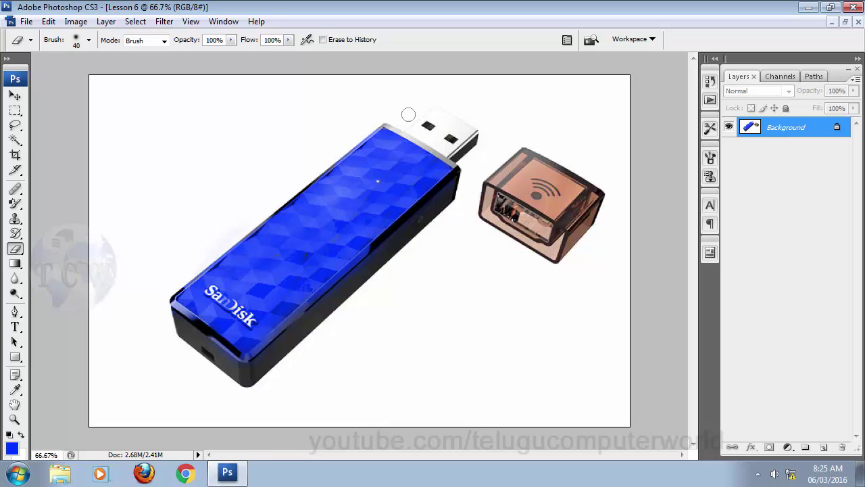
# - Raise the eraser's hardness to 100%, try erasing around the USB connector, and undo the strokes
pyautogui.rightClick(311, 162)
pyautogui.moveTo(246, 232); pyautogui.dragTo(348, 230)
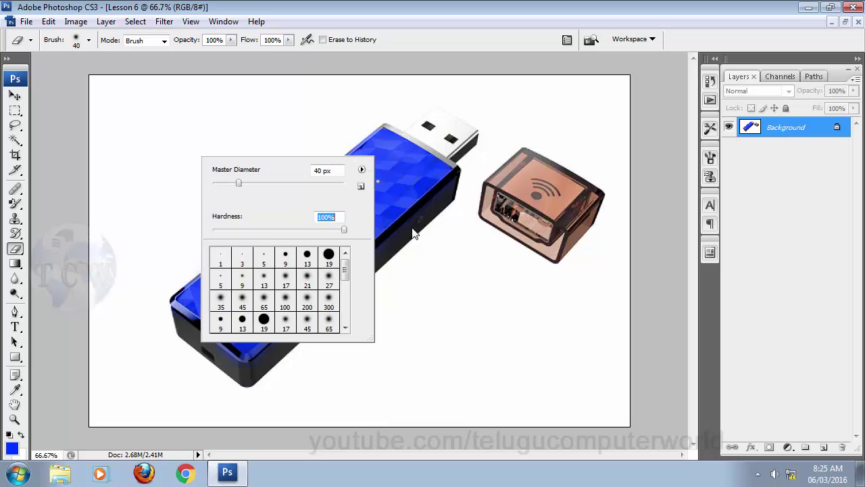
pyautogui.click(406, 96)
pyautogui.moveTo(502, 145)
pyautogui.mouseDown()
pyautogui.moveTo(478, 147)
pyautogui.moveTo(404, 103)
pyautogui.mouseUp()
pyautogui.hotkey('ctrl', 'alt', 'z')
pyautogui.hotkey('ctrl', 'alt', 'z')
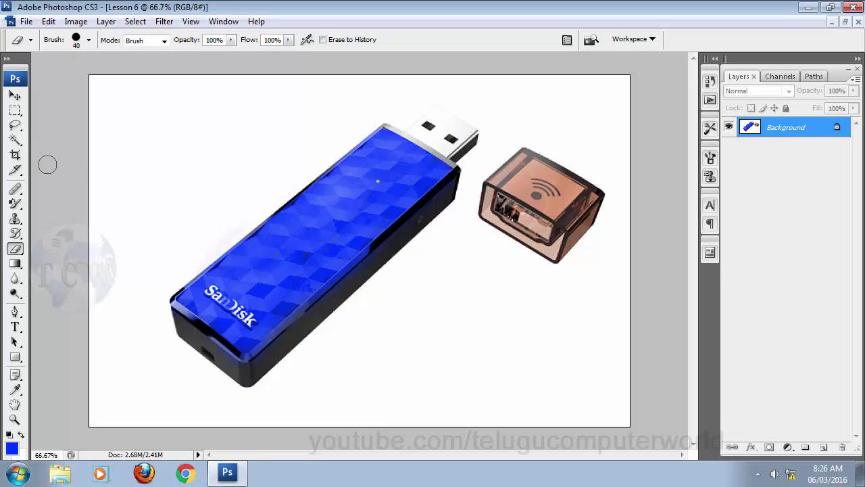
# - Choose the soft 21 px brush preset for the Eraser Tool
pyautogui.rightClick(133, 155)
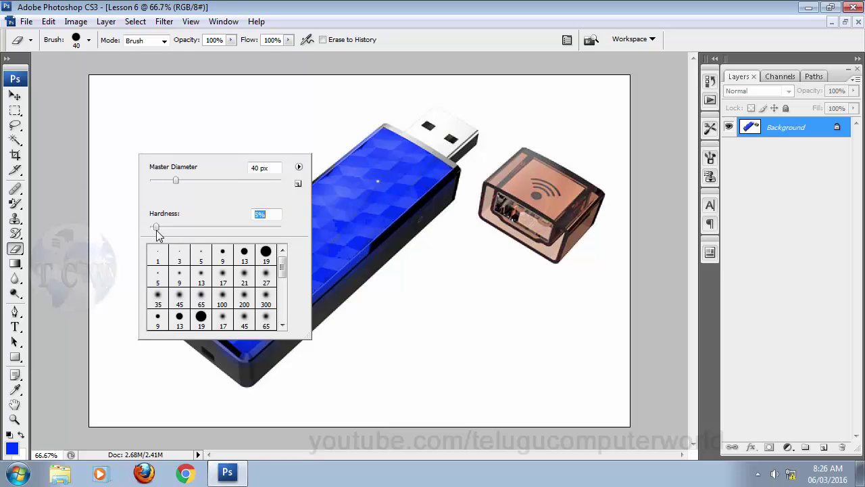
pyautogui.moveTo(157, 233); pyautogui.dragTo(329, 225)
pyautogui.moveTo(282, 267)
pyautogui.mouseDown()
pyautogui.moveTo(282, 308)
pyautogui.moveTo(283, 266)
pyautogui.mouseUp()
pyautogui.click(244, 277)
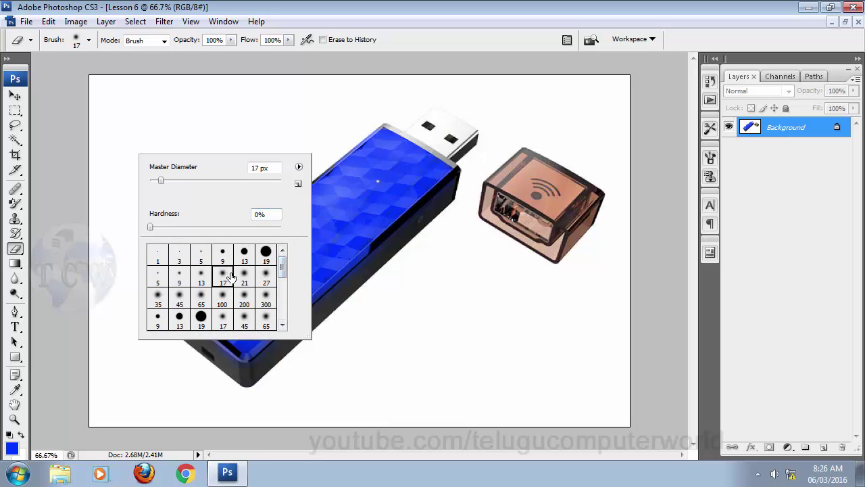
pyautogui.click(343, 88)
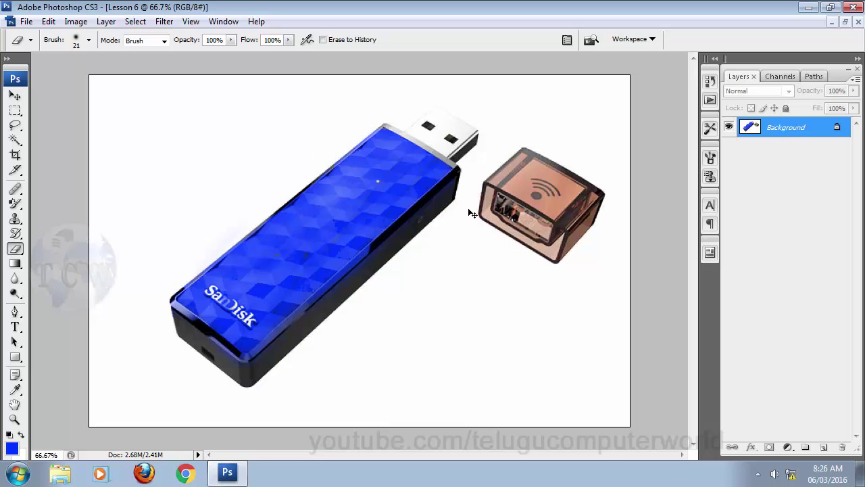
# - Try erasing the stick's blue top face with the Magic Eraser Tool at tolerance 32, and undo it
pyautogui.rightClick(18, 251)
pyautogui.click(80, 260)
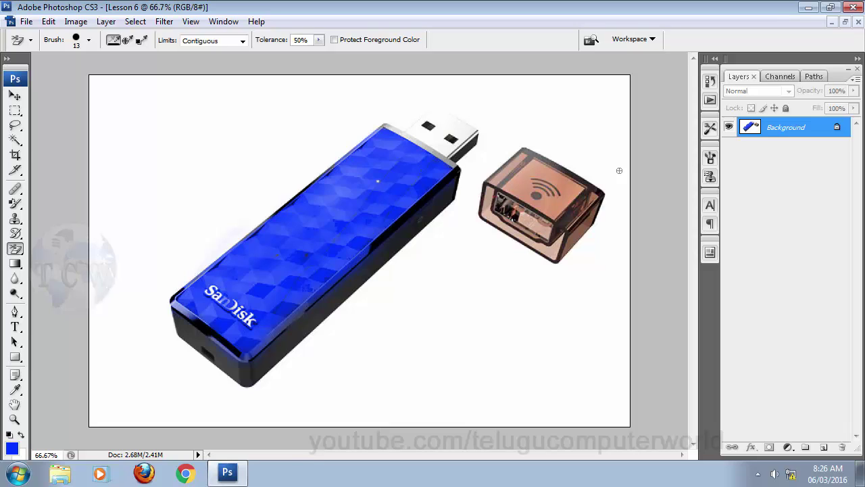
pyautogui.click(16, 249)
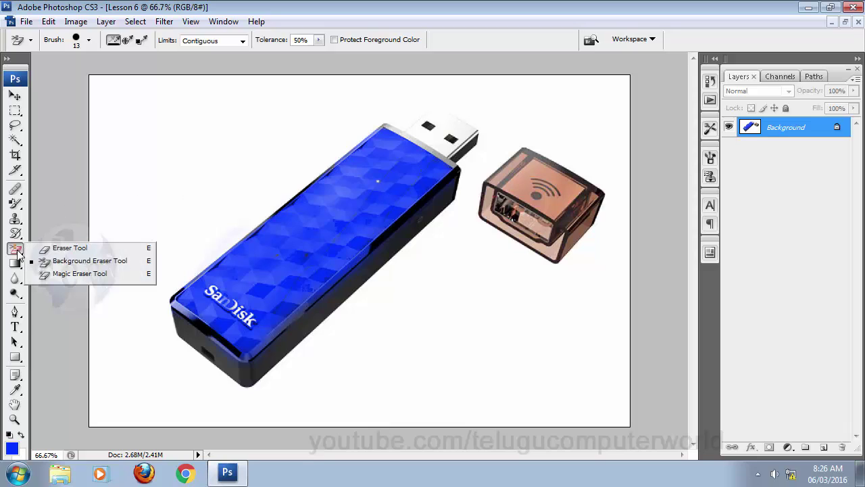
pyautogui.click(67, 273)
pyautogui.click(270, 269)
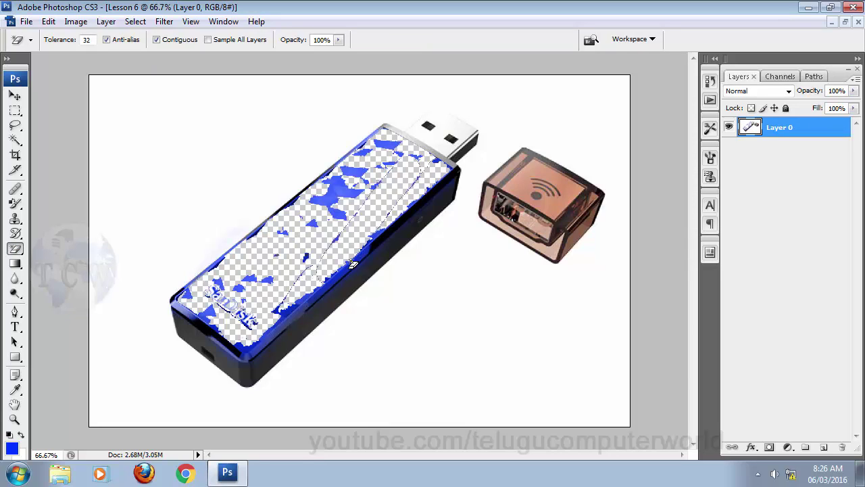
pyautogui.hotkey('ctrl', 'z')
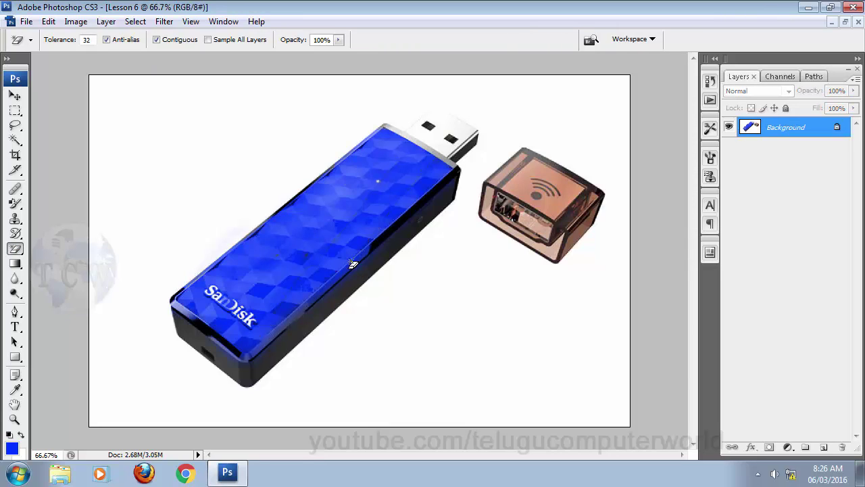
# - Erase the brown top, side and front panels of the cap with the Magic Eraser Tool at tolerance 32
pyautogui.click(553, 205)
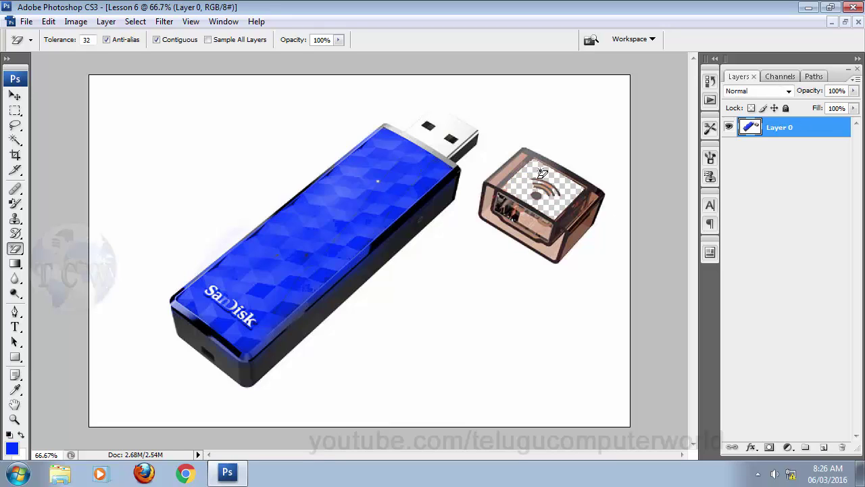
pyautogui.click(578, 233)
pyautogui.click(503, 169)
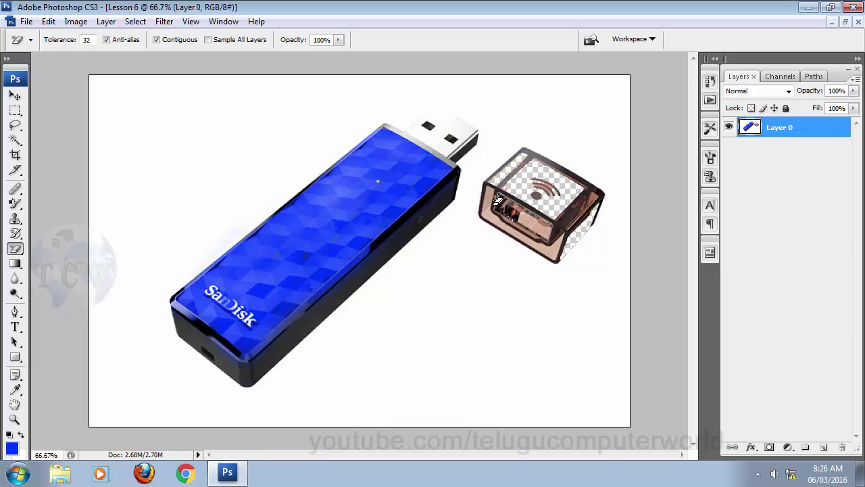
pyautogui.click(489, 218)
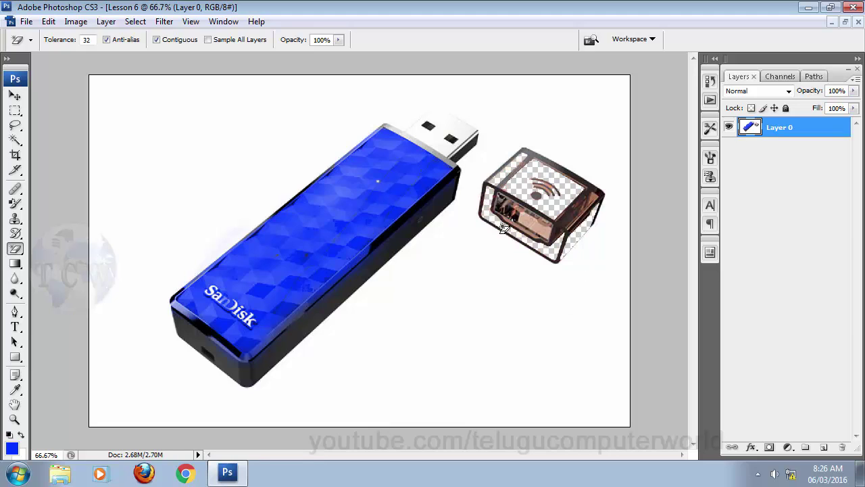
pyautogui.click(544, 233)
# - Erase the large blue areas of the stick's patterned top face with the Magic Eraser Tool
pyautogui.click(343, 213)
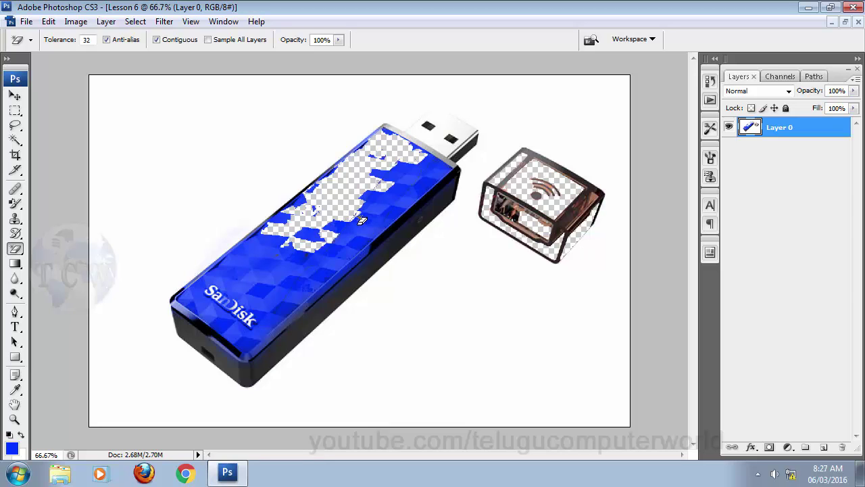
pyautogui.click(389, 196)
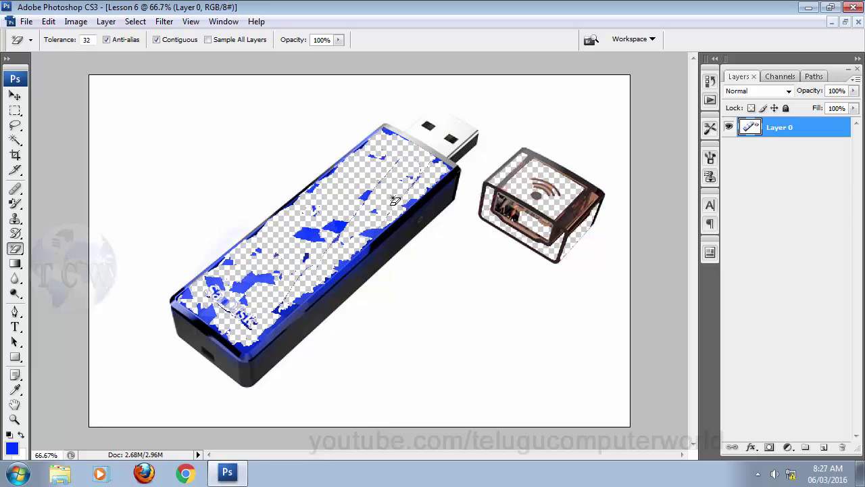
pyautogui.click(264, 278)
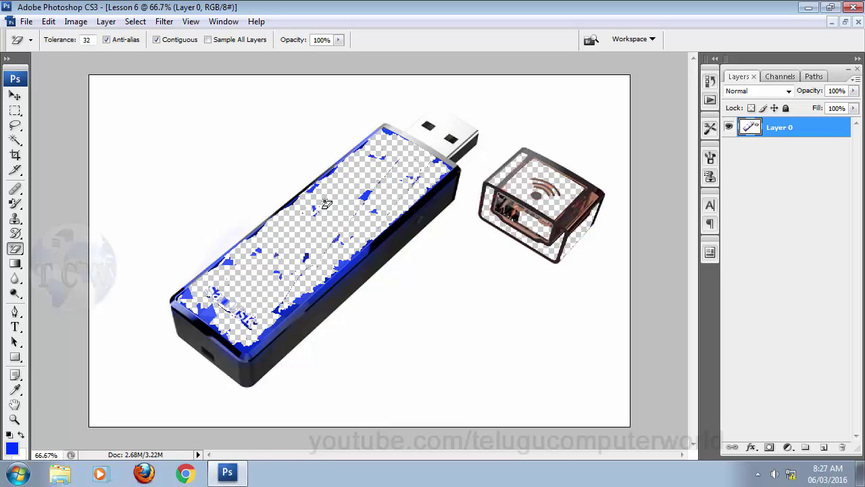
# - Try erasing a leftover blue patch, the black sides and the white background, undo these erasures, and switch to the Move Tool
pyautogui.click(367, 194)
pyautogui.click(226, 367)
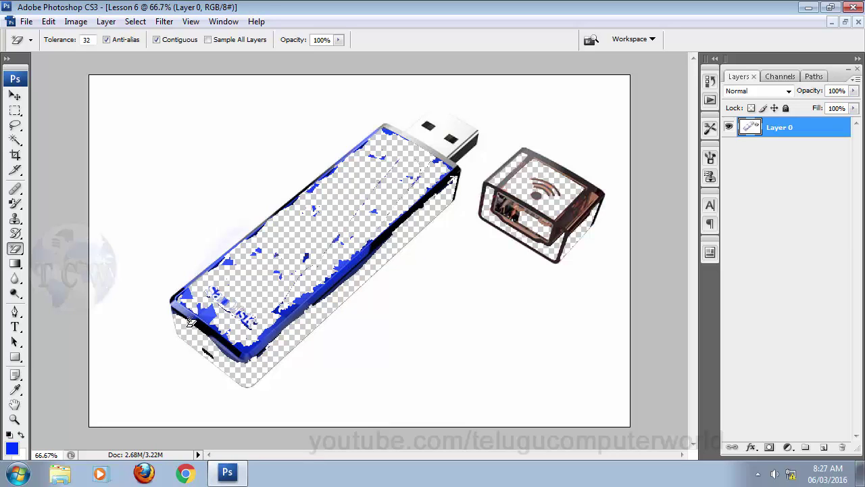
pyautogui.click(463, 134)
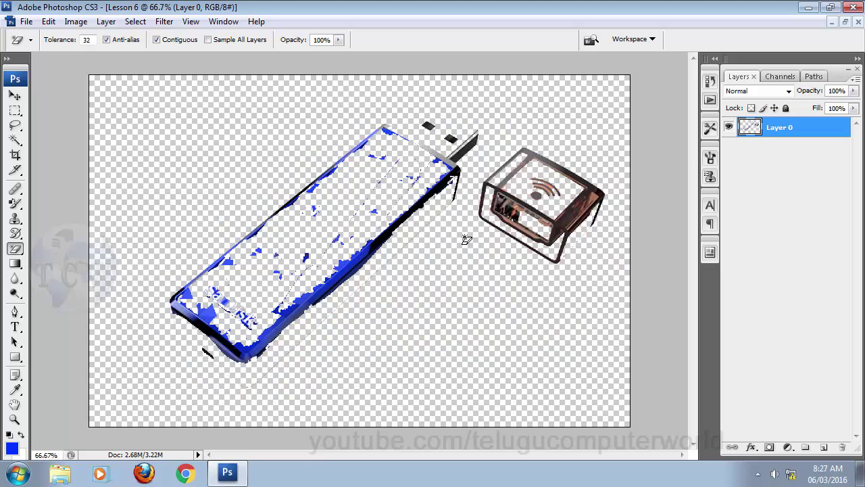
pyautogui.hotkey('ctrl', 'alt', 'z')
pyautogui.hotkey('ctrl', 'alt', 'z')
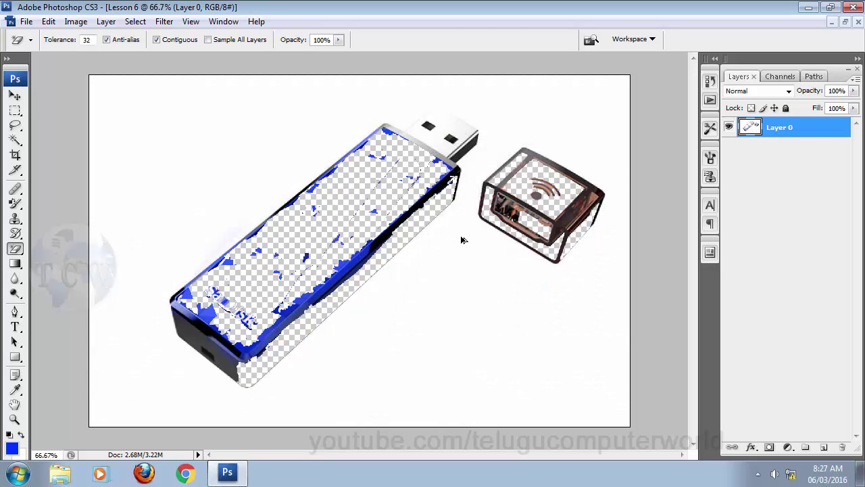
pyautogui.hotkey('ctrl', 'alt', 'z')
pyautogui.hotkey('ctrl', 'alt', 'z')
pyautogui.hotkey('ctrl', 'alt', 'z')
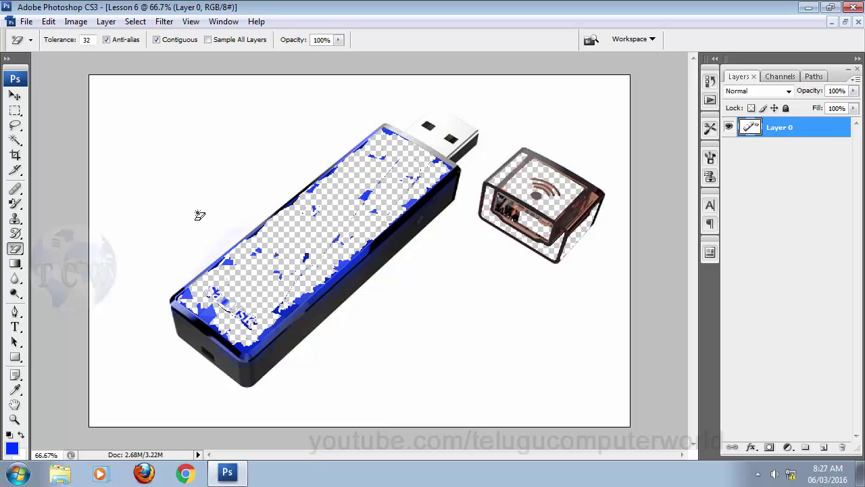
pyautogui.press('v')
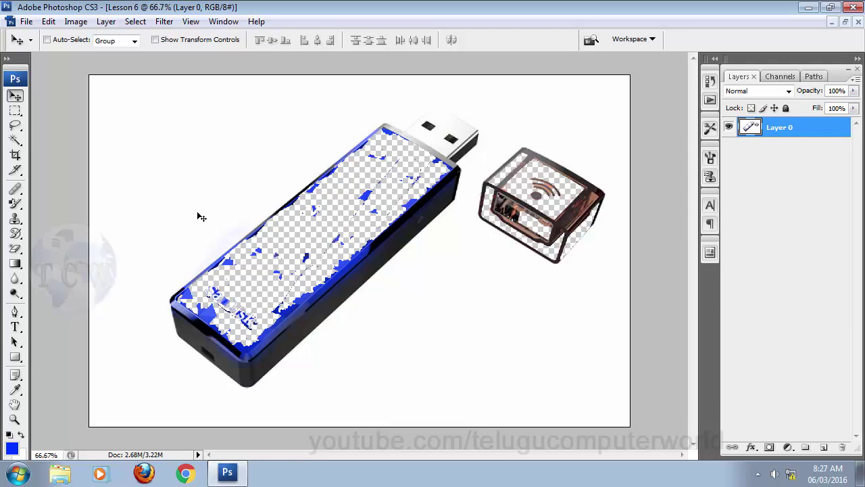